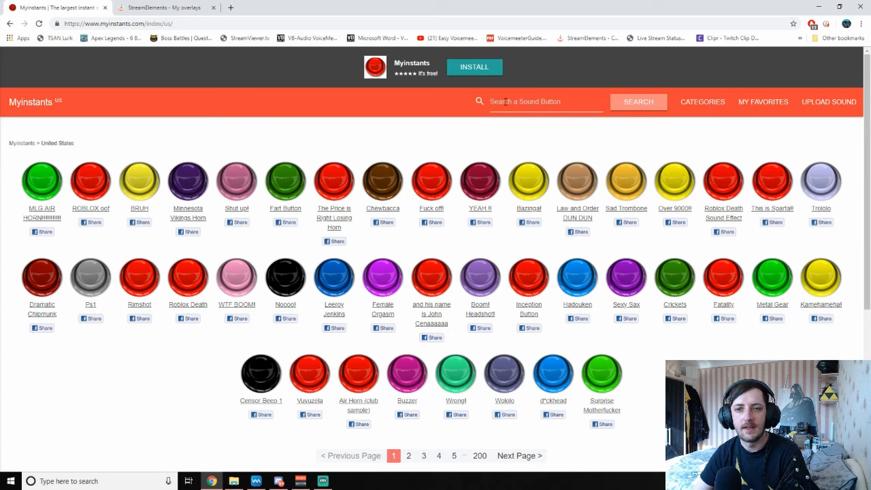
Browse the sound categories and search the Myinstants sound buttons for "lol".
{"action": "left_click", "coordinate": [686, 103]}
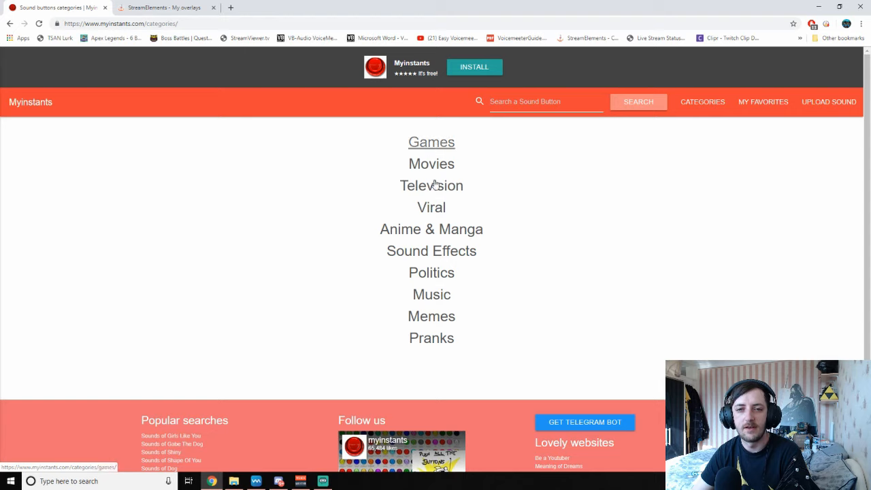
{"action": "left_click", "coordinate": [543, 102]}
{"action": "type", "text": "lol"}
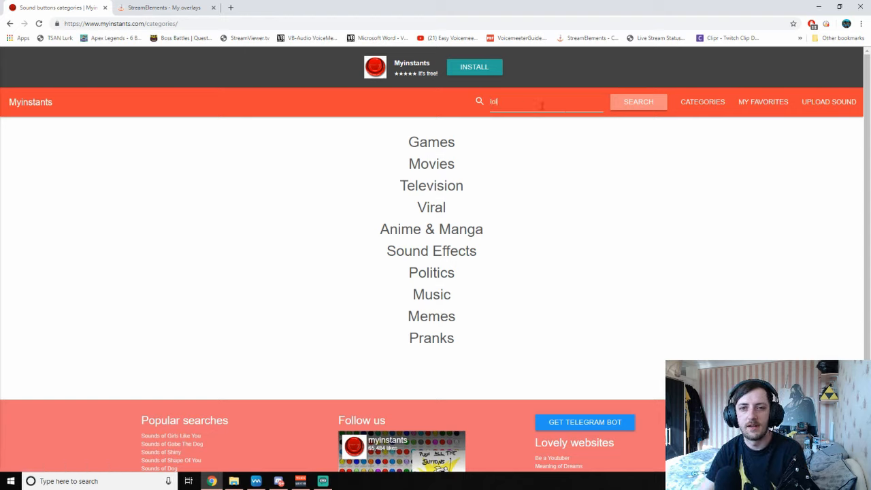
{"action": "key", "text": "Return"}
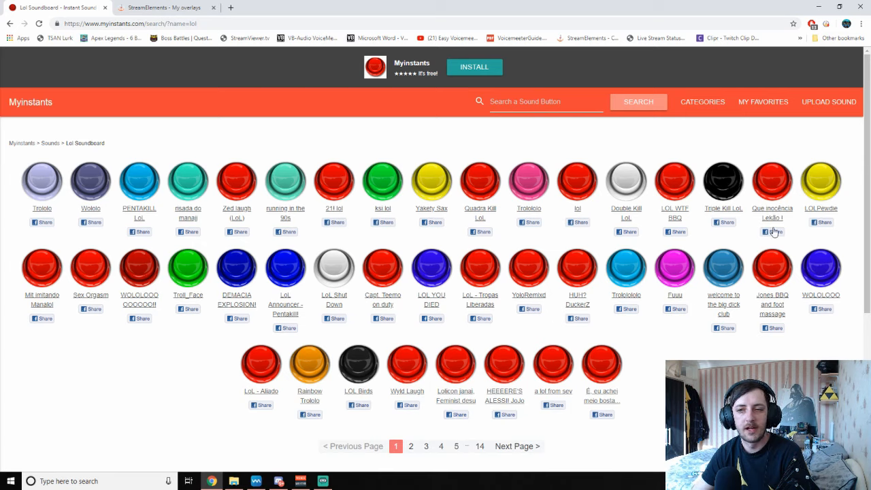
Play the Trololo sound button and download its MP3 from its own page.
{"action": "left_click", "coordinate": [52, 178]}
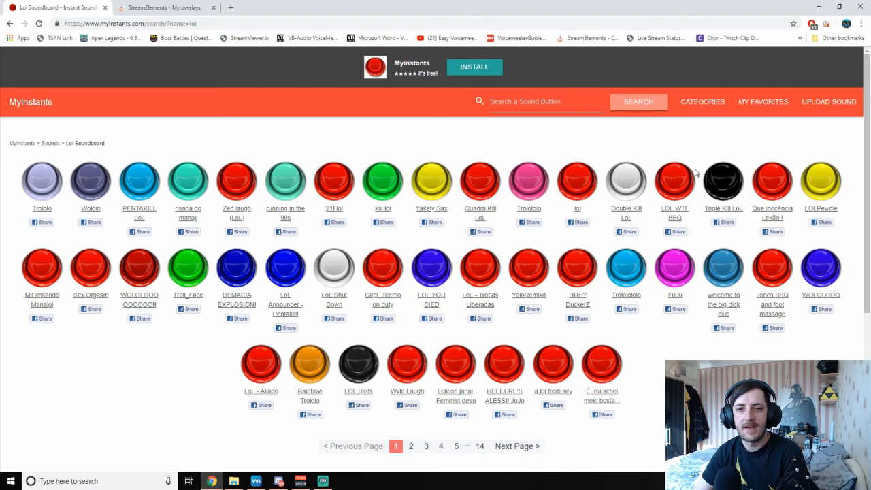
{"action": "left_click", "coordinate": [42, 211]}
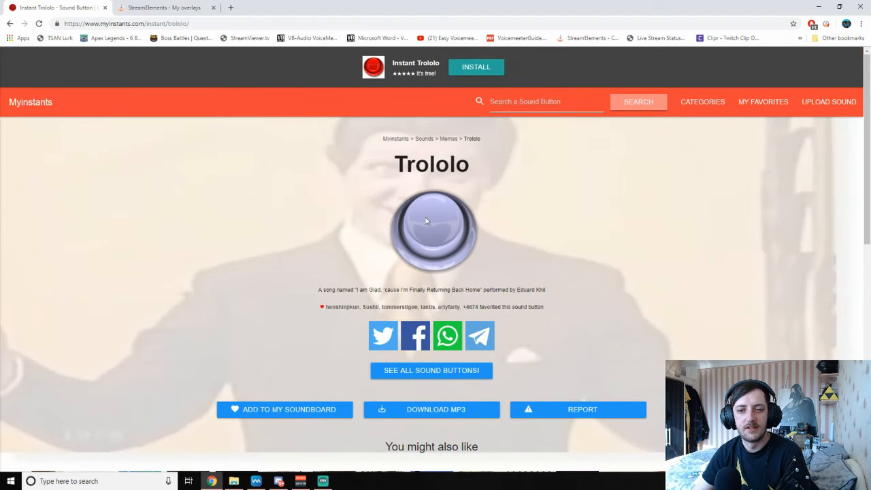
{"action": "left_click", "coordinate": [436, 414]}
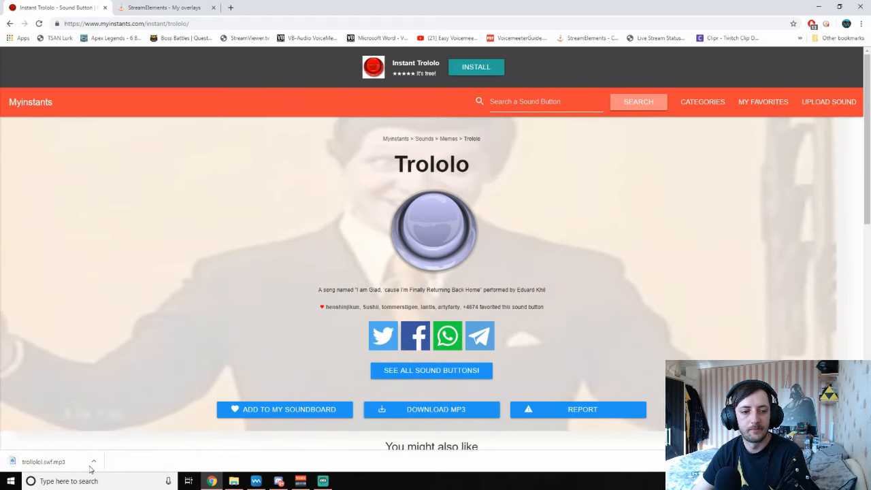
Copy the downloaded trollolol.swf file from the Downloads folder into the Sound clips folder.
{"action": "left_click", "coordinate": [94, 462]}
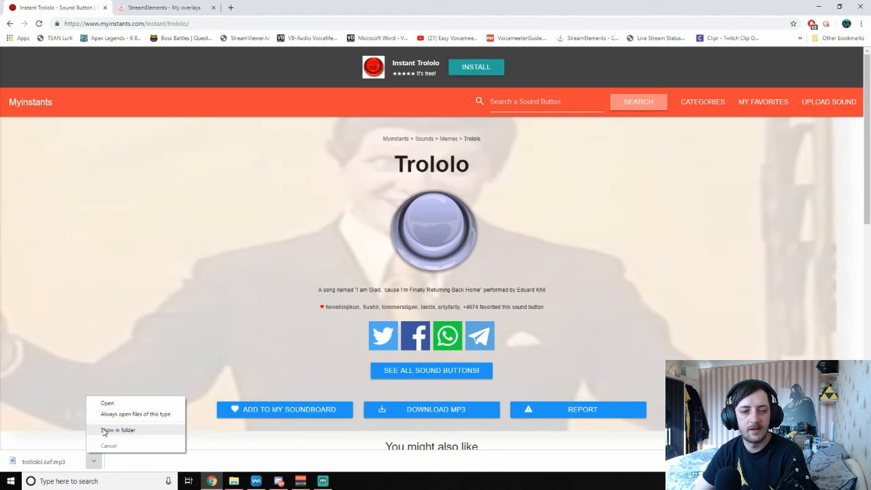
{"action": "left_click", "coordinate": [104, 431]}
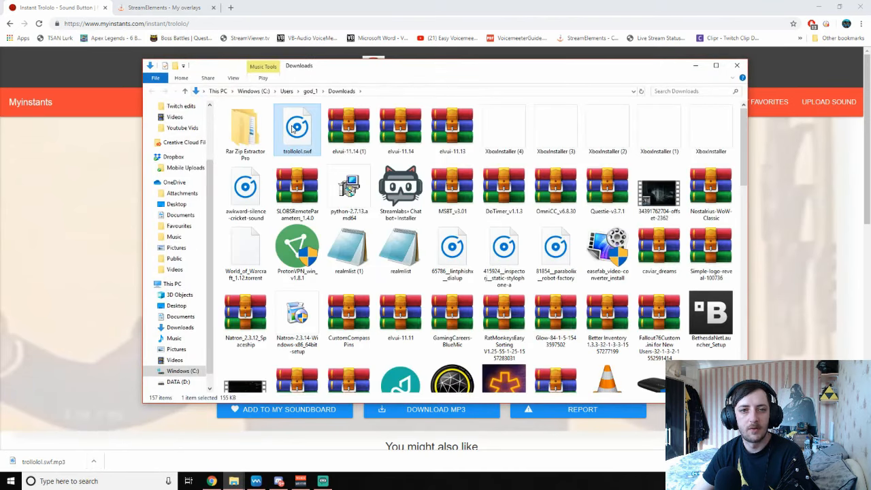
{"action": "right_click", "coordinate": [293, 130]}
{"action": "left_click", "coordinate": [320, 319]}
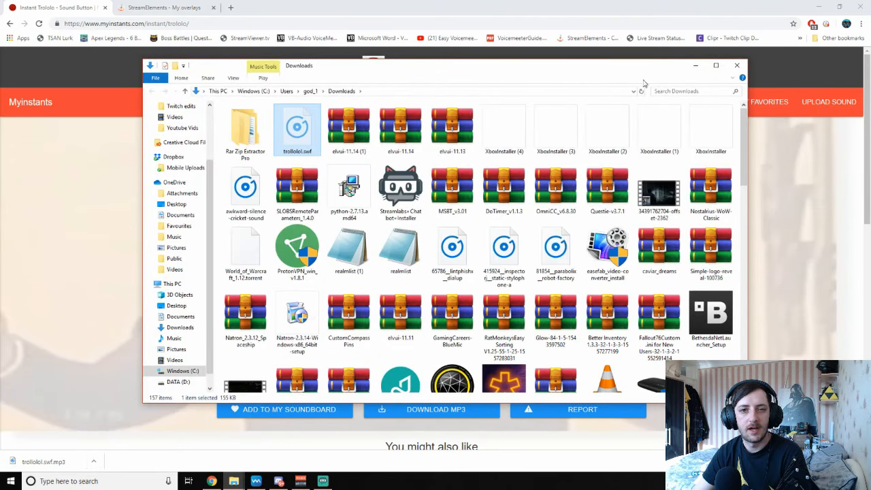
{"action": "left_click", "coordinate": [742, 66]}
{"action": "left_click", "coordinate": [234, 481]}
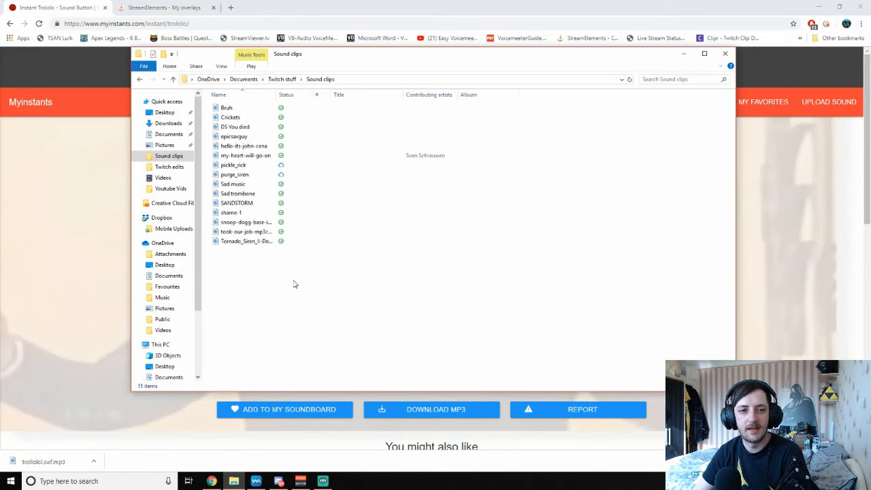
{"action": "key", "text": "ctrl+v"}
Rename the pasted trollolol.swf clip as "Troll" and close the Sound clips folder.
{"action": "right_click", "coordinate": [249, 250]}
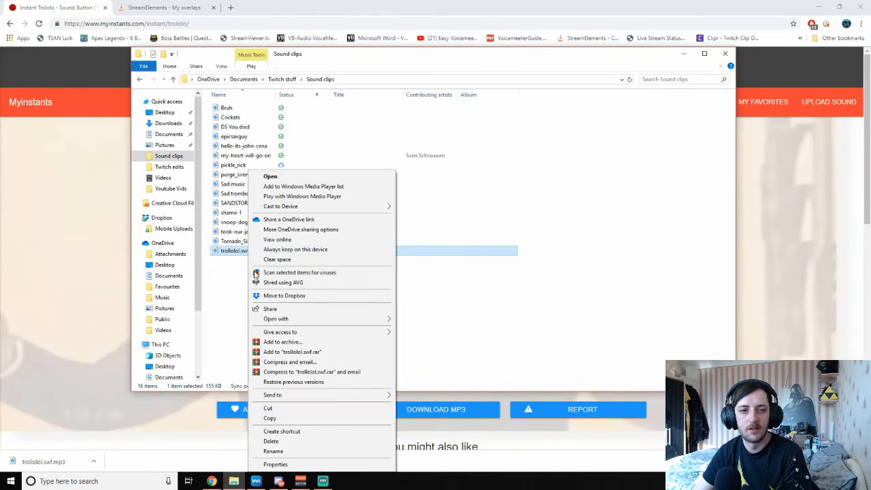
{"action": "left_click", "coordinate": [265, 451]}
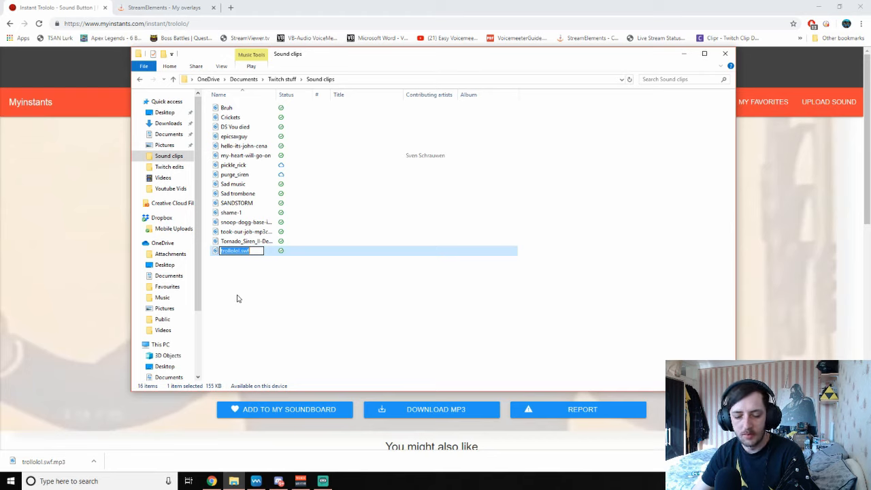
{"action": "type", "text": "Troll"}
{"action": "key", "text": "Return"}
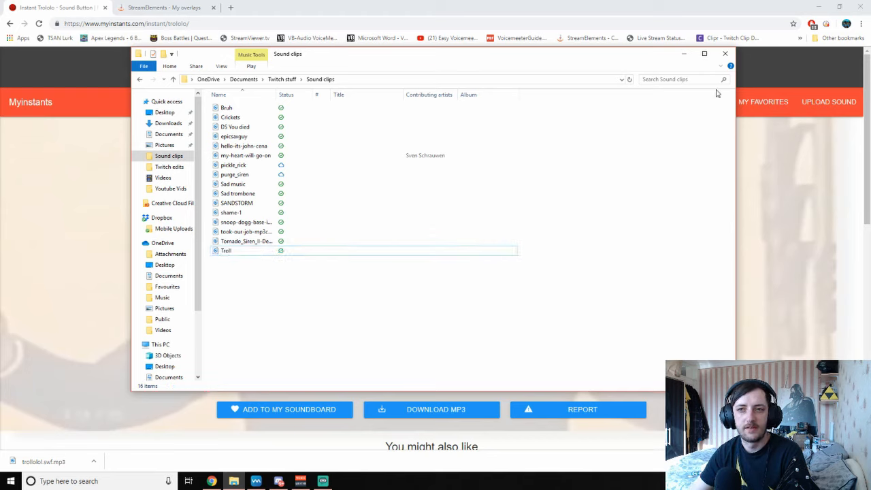
{"action": "left_click", "coordinate": [726, 54]}
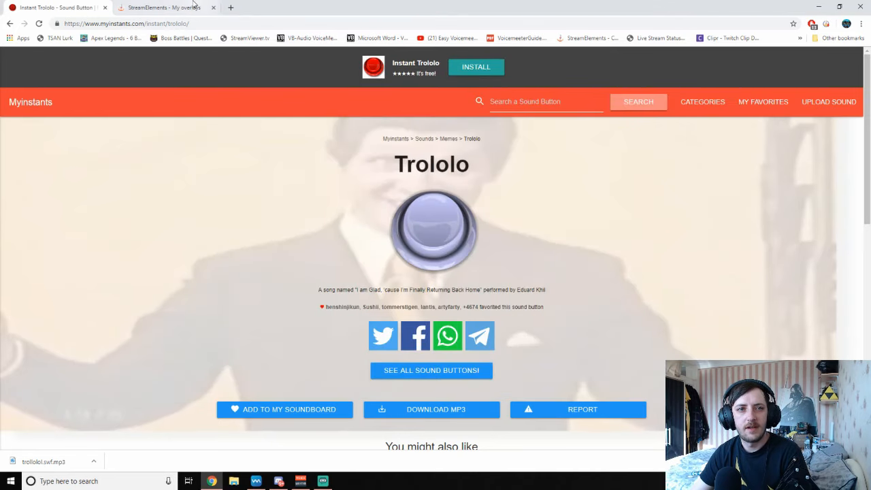
Switch to StreamElements and create a blank overlay named "Sounds" with "Sound effects" as its game.
{"action": "left_click", "coordinate": [163, 8]}
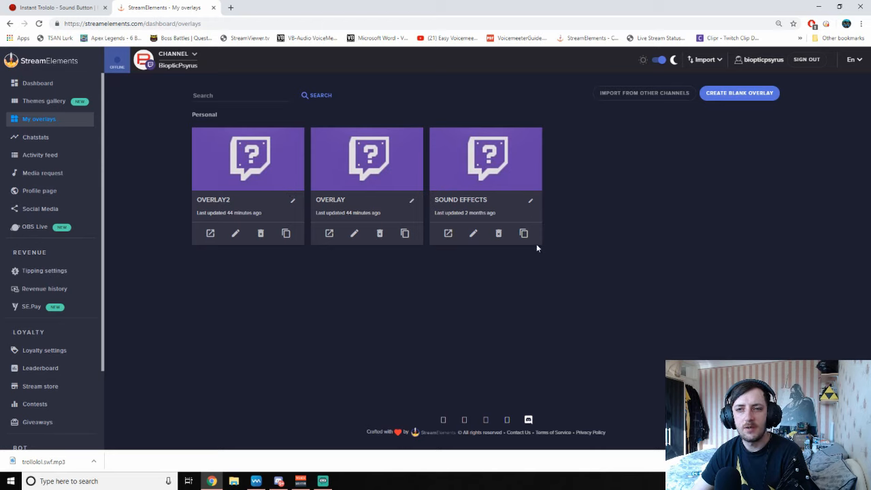
{"action": "left_click", "coordinate": [737, 97]}
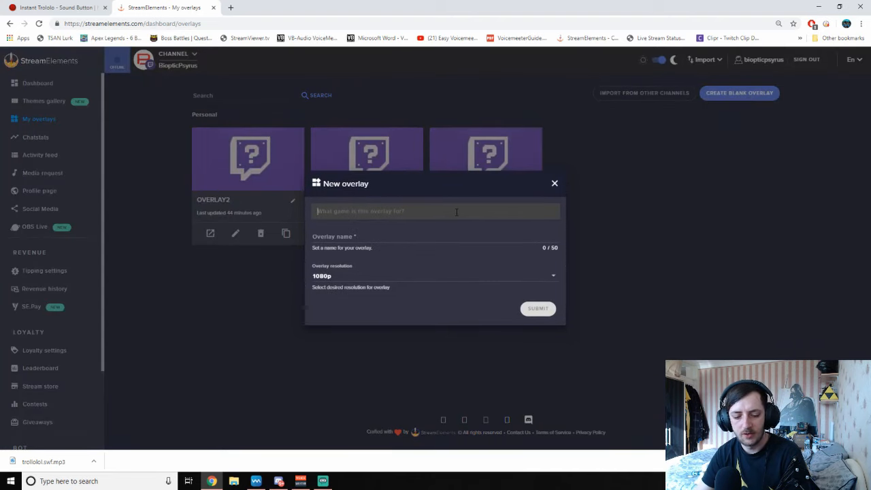
{"action": "type", "text": "Sound effec"}
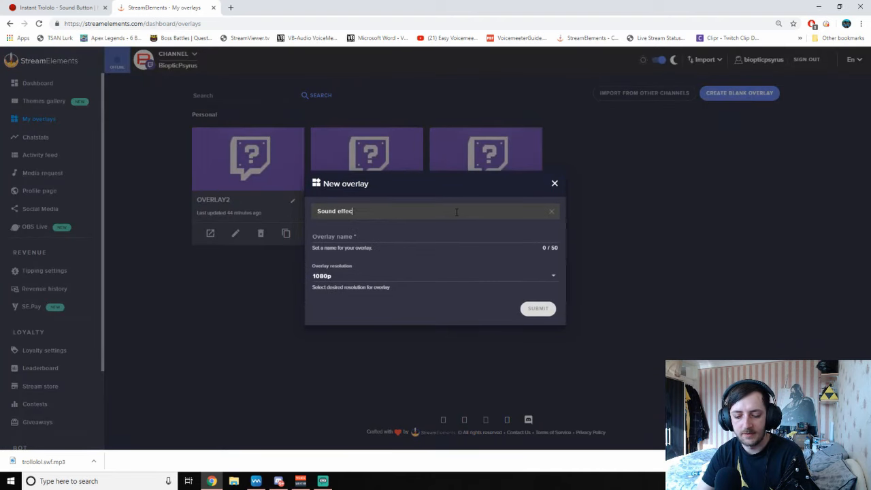
{"action": "type", "text": "ts"}
{"action": "left_click", "coordinate": [433, 238]}
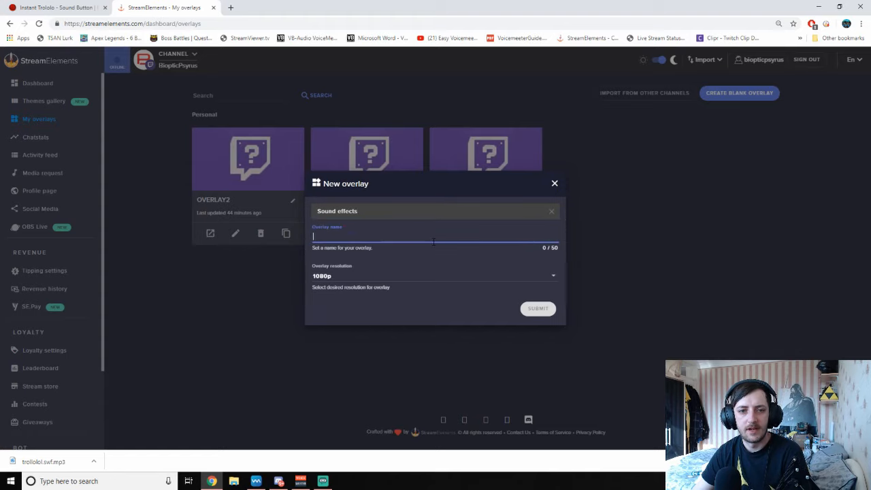
{"action": "type", "text": "Sounds"}
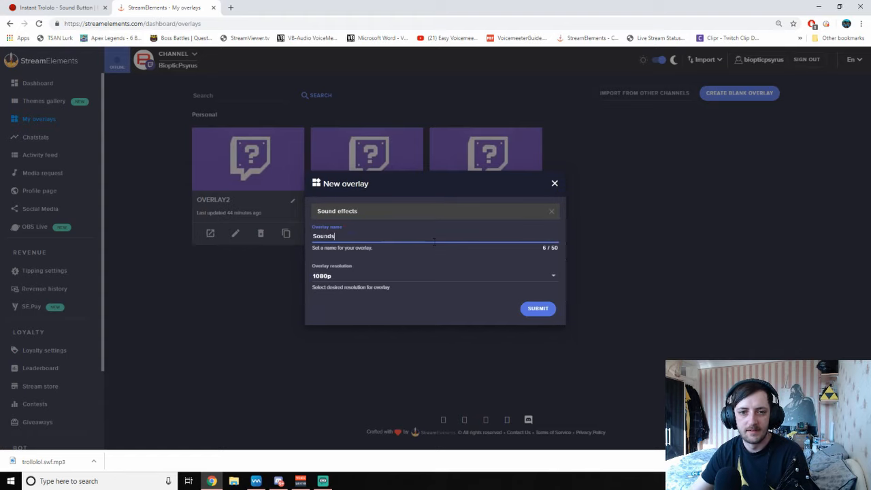
{"action": "left_click", "coordinate": [534, 311]}
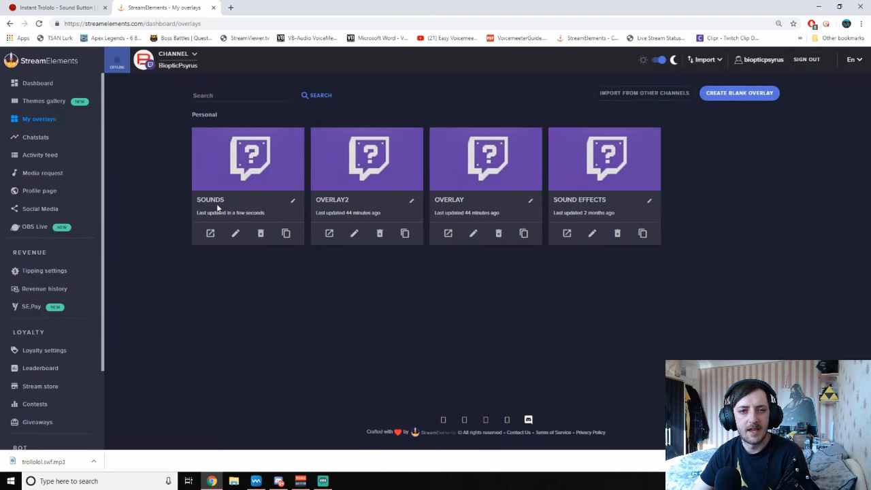
Open the Sounds overlay for editing, copy its overlay URL and add a Store redemptions widget.
{"action": "left_click", "coordinate": [236, 234]}
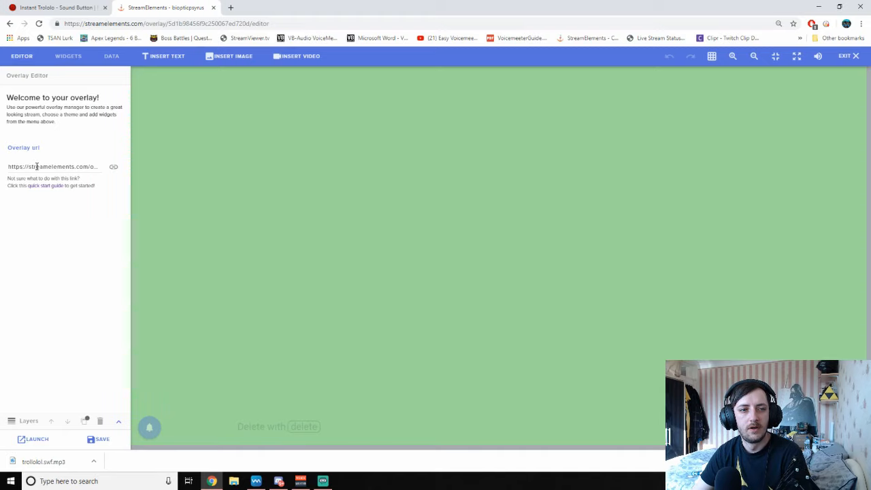
{"action": "left_click", "coordinate": [37, 167]}
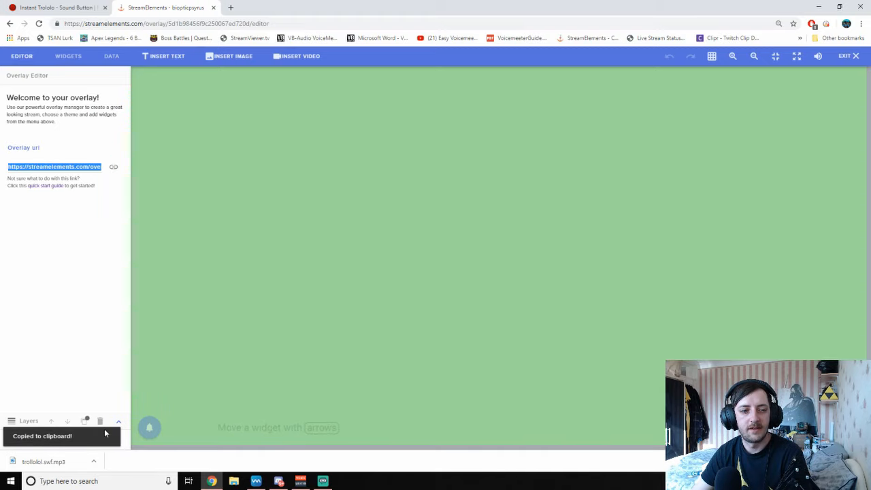
{"action": "left_click", "coordinate": [74, 57]}
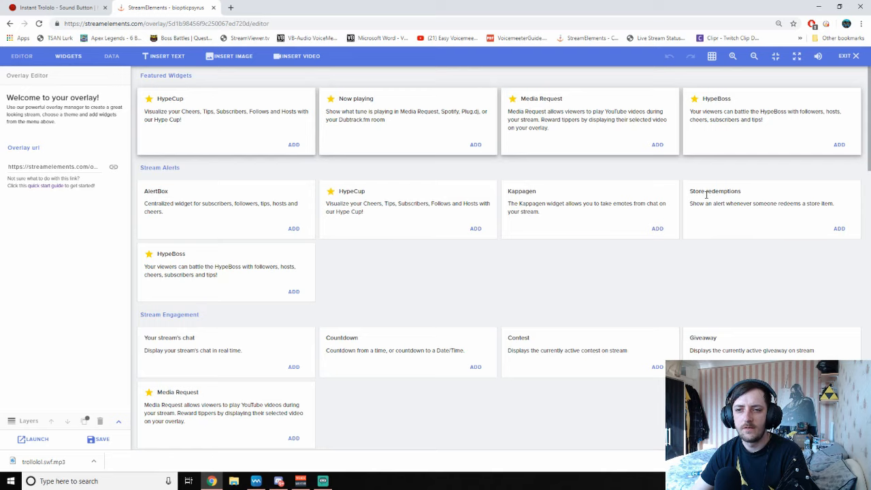
{"action": "left_click", "coordinate": [839, 229]}
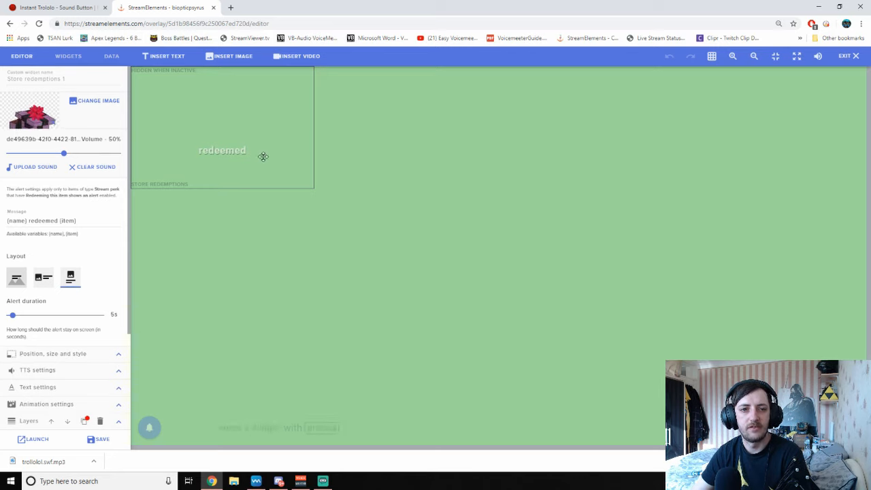
Remove the default image and sound from the Store redemptions widget, then save the overlay and exit the editor.
{"action": "left_click", "coordinate": [53, 122]}
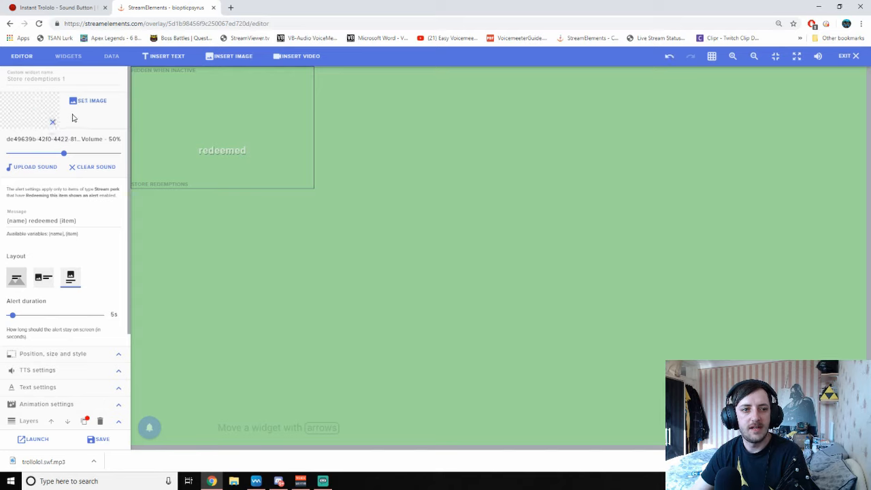
{"action": "left_click", "coordinate": [89, 168]}
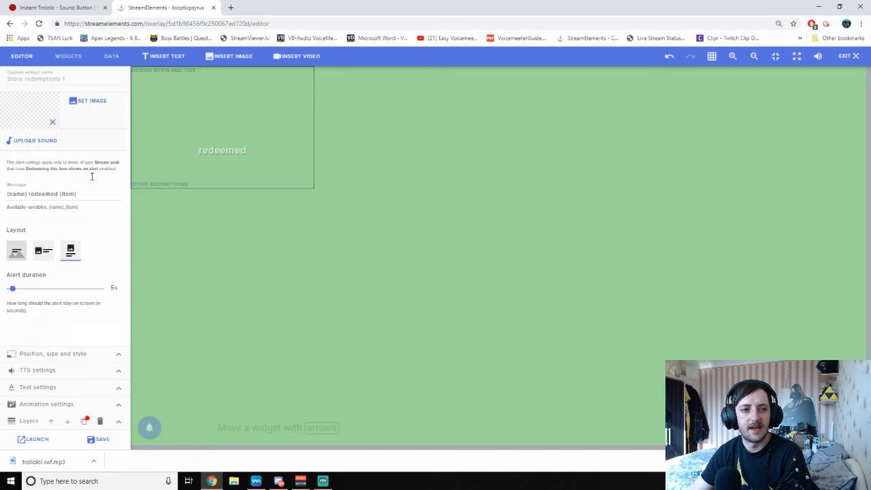
{"action": "left_click", "coordinate": [99, 443]}
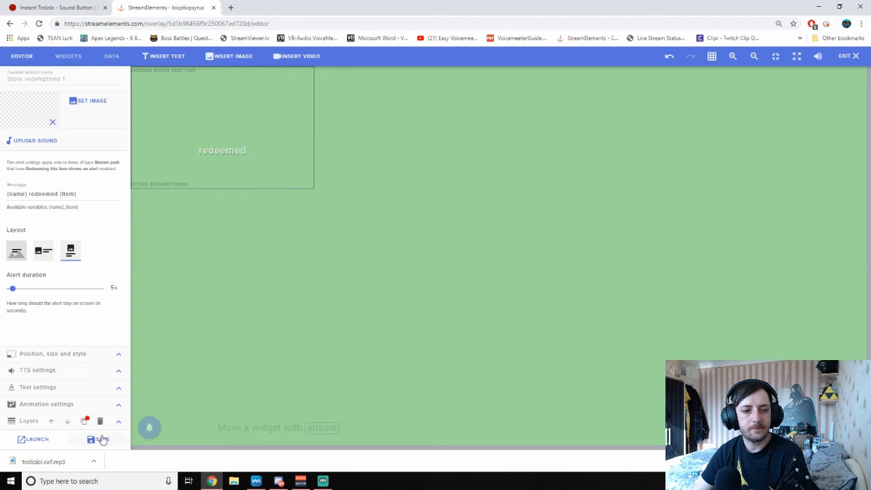
{"action": "left_click", "coordinate": [845, 56]}
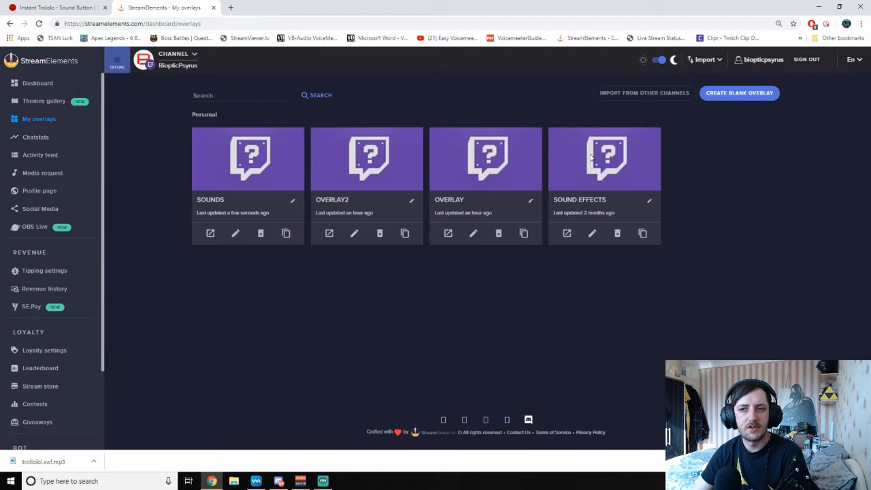
Delete the existing Trolol item from the Stream store.
{"action": "left_click", "coordinate": [65, 388]}
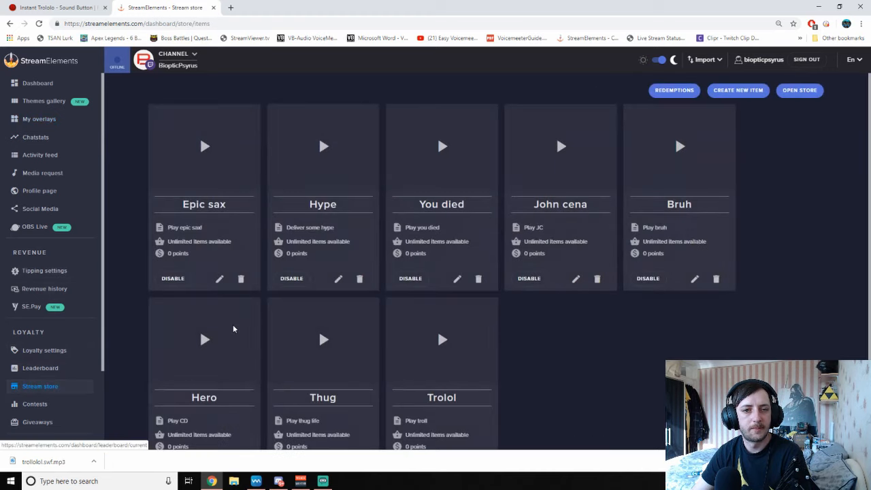
{"action": "scroll", "coordinate": [477, 225], "scroll_direction": "down", "scroll_amount": 1}
{"action": "scroll", "coordinate": [422, 150], "scroll_direction": "up", "scroll_amount": 1}
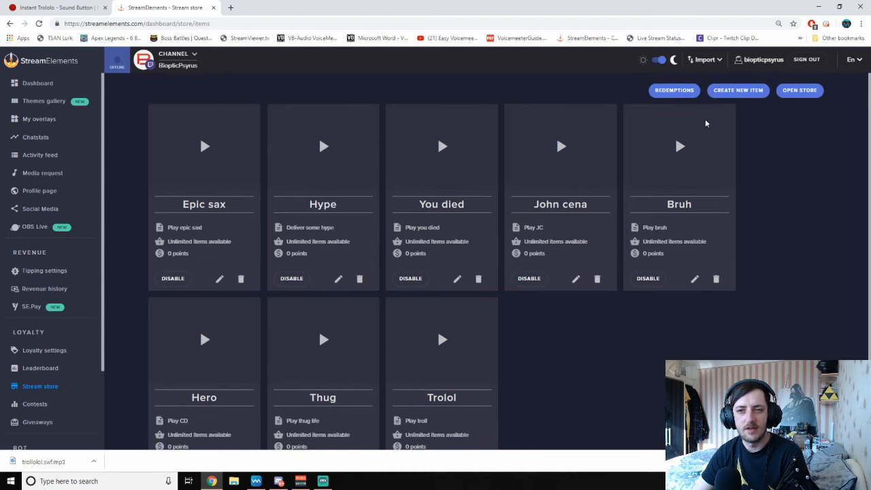
{"action": "scroll", "coordinate": [467, 395], "scroll_direction": "down", "scroll_amount": 1}
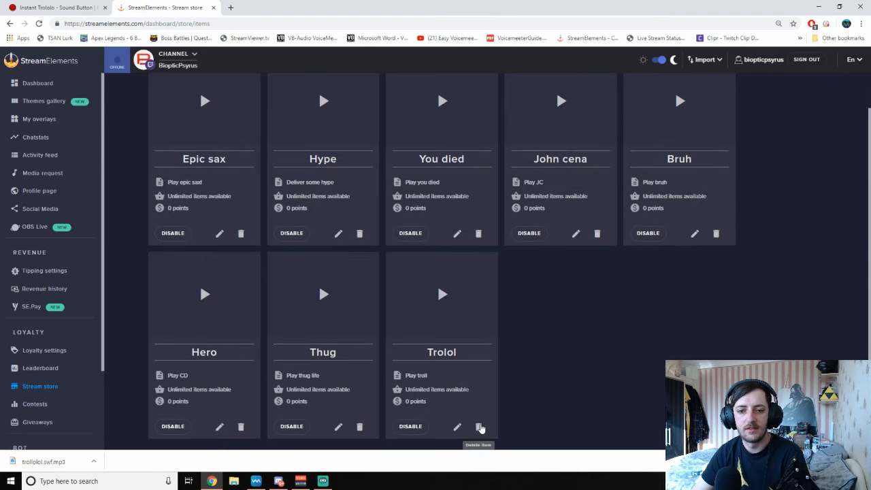
{"action": "left_click", "coordinate": [480, 428]}
{"action": "left_click", "coordinate": [482, 277]}
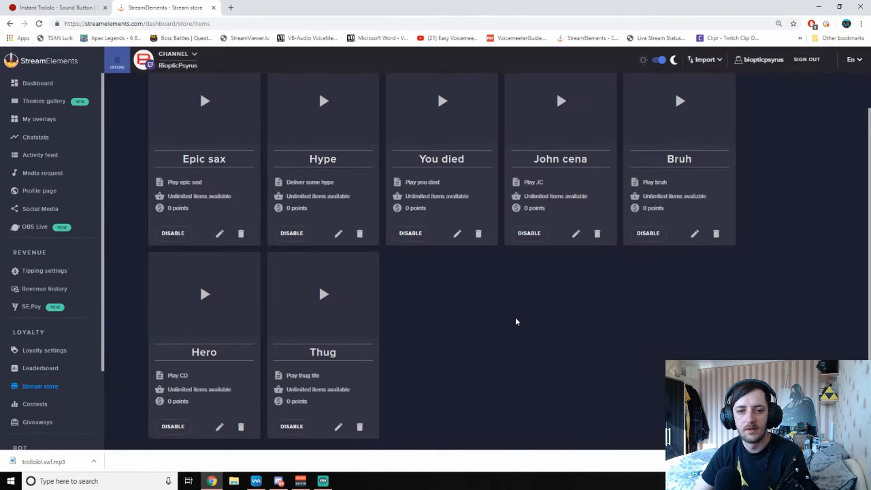
Create a new store item of the Sound effects type named "Troll" with the description "Play troll".
{"action": "scroll", "coordinate": [516, 322], "scroll_direction": "up", "scroll_amount": 1}
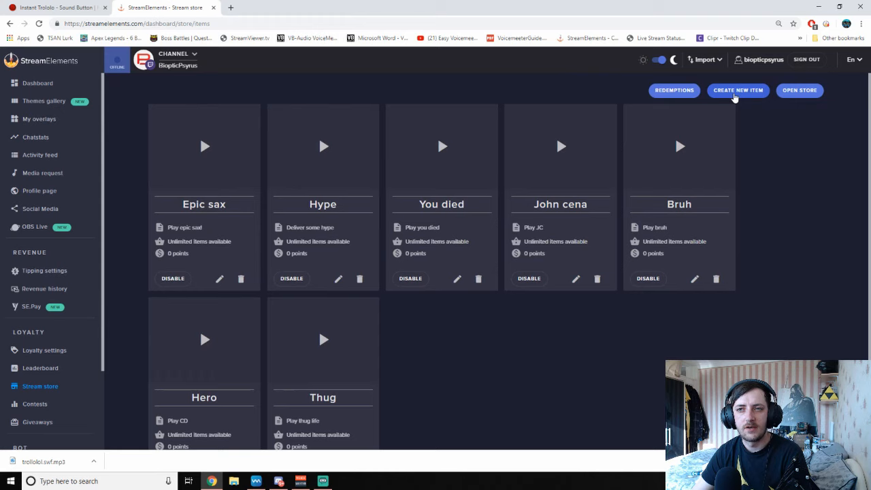
{"action": "left_click", "coordinate": [734, 96]}
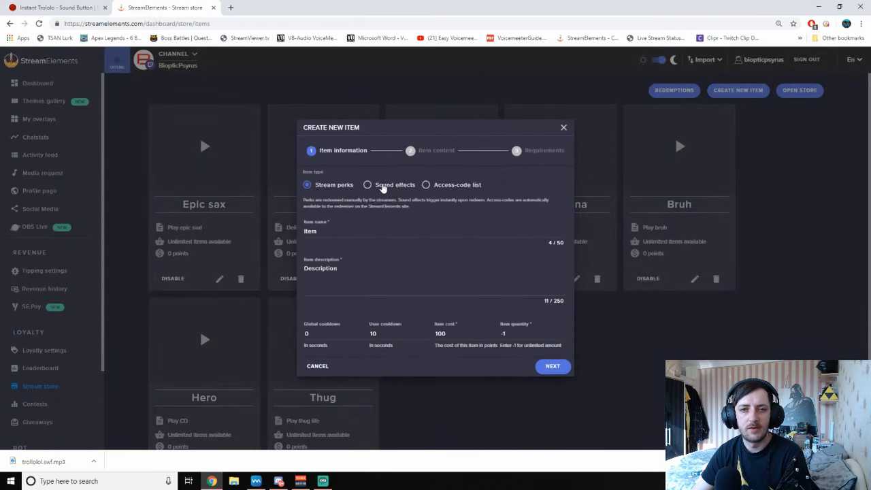
{"action": "left_click", "coordinate": [383, 186]}
{"action": "double_click", "coordinate": [398, 235]}
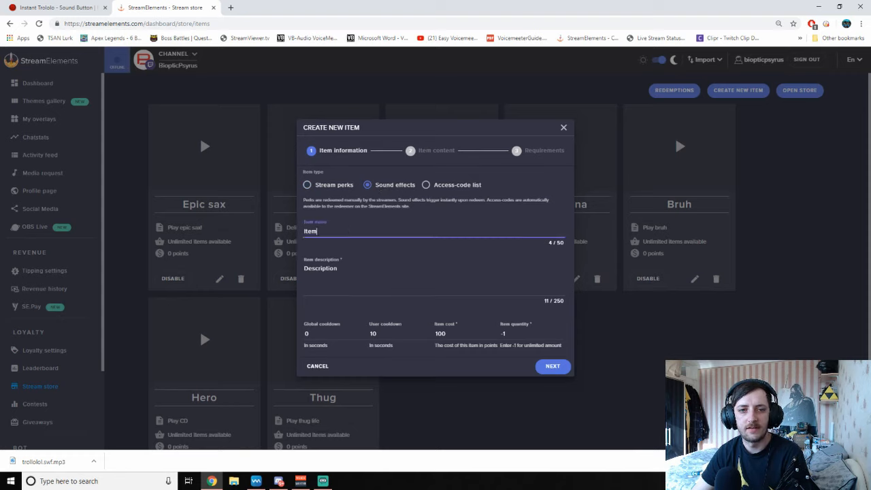
{"action": "type", "text": "Troll"}
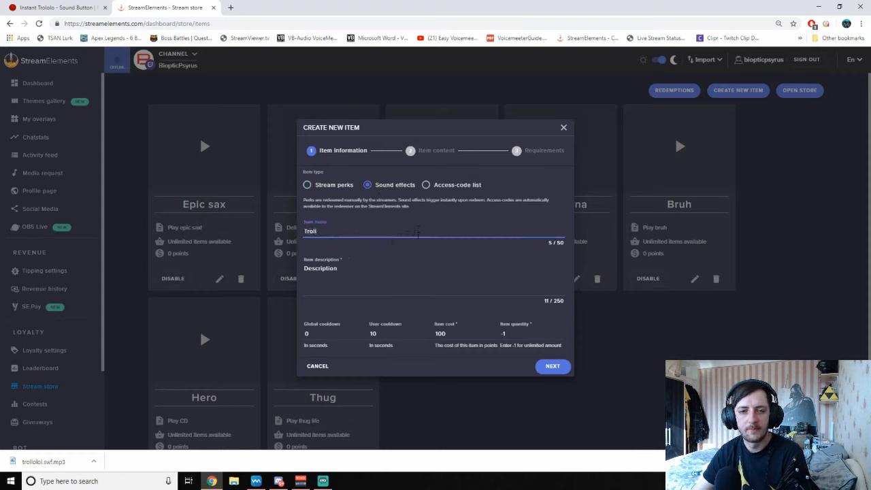
{"action": "left_click", "coordinate": [380, 278]}
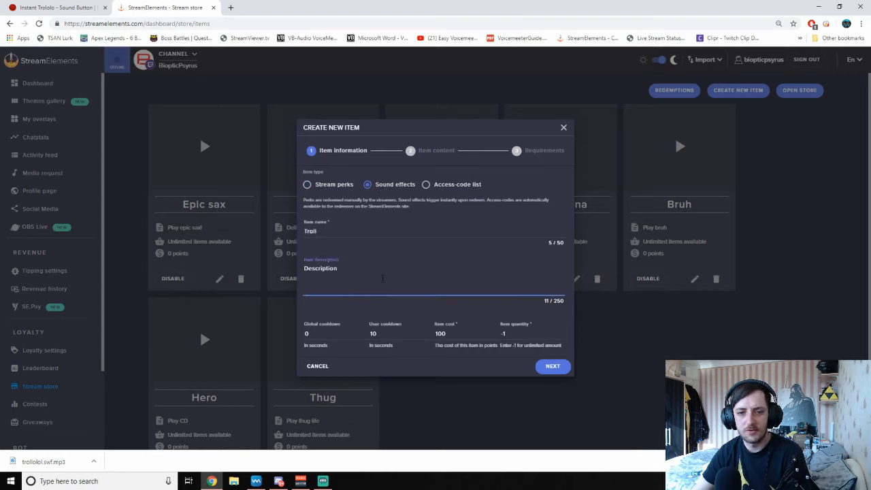
{"action": "left_click_drag", "start_coordinate": [383, 277], "coordinate": [280, 275]}
{"action": "type", "text": "Pla"}
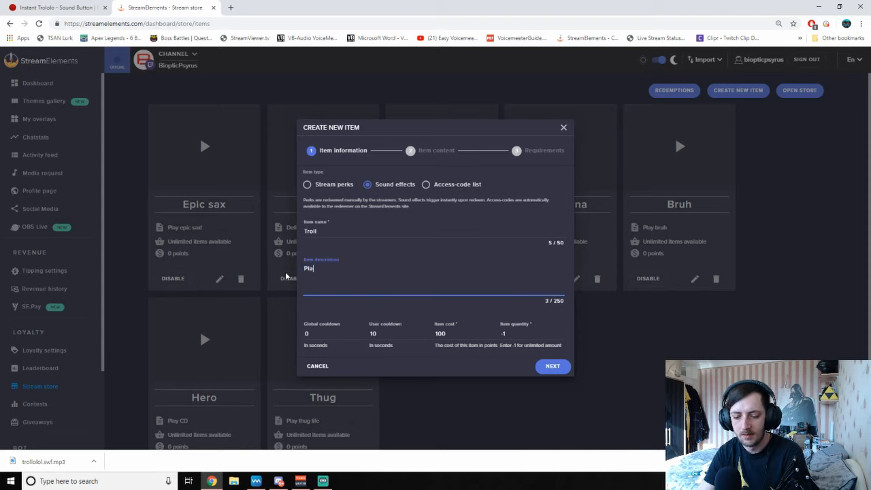
{"action": "type", "text": "y troll"}
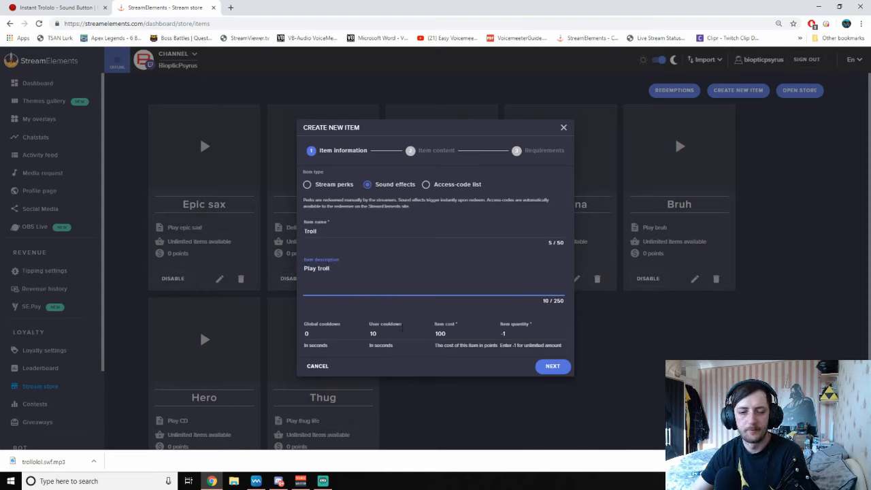
Set the Troll item's global cooldown to 120 seconds and its cost to 0 points, then continue to the item content.
{"action": "left_click", "coordinate": [299, 335]}
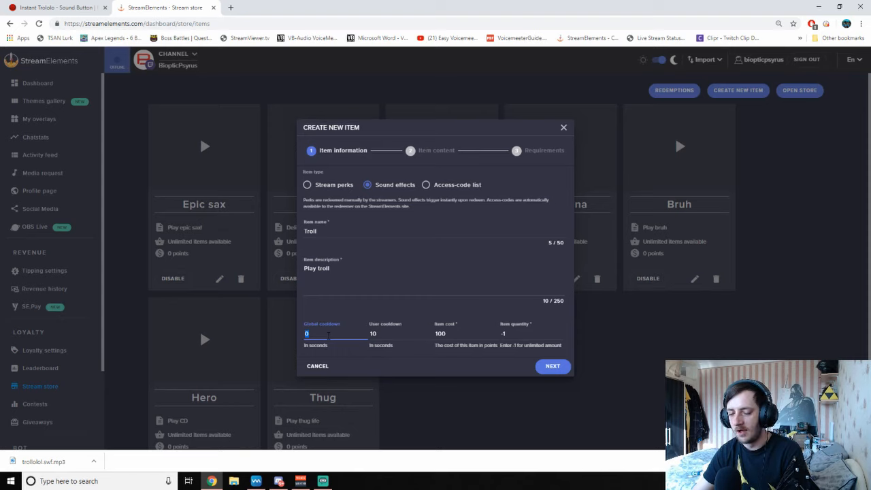
{"action": "type", "text": "120"}
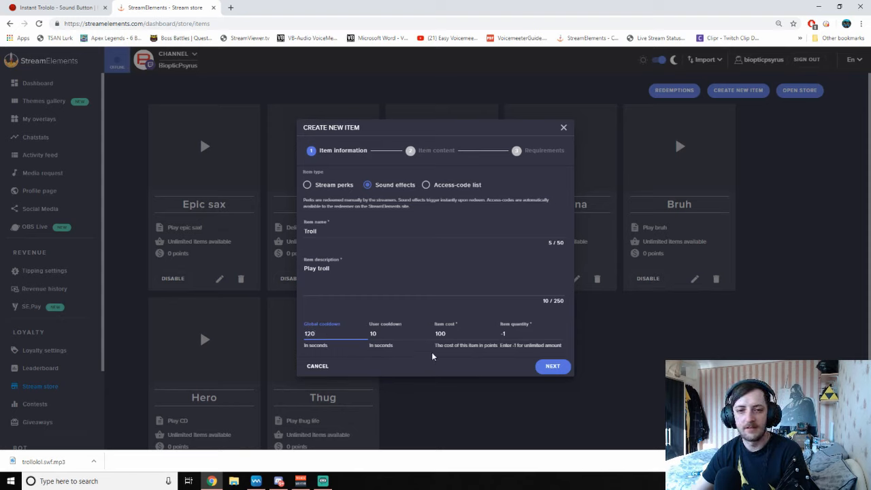
{"action": "left_click_drag", "start_coordinate": [409, 332], "coordinate": [369, 334]}
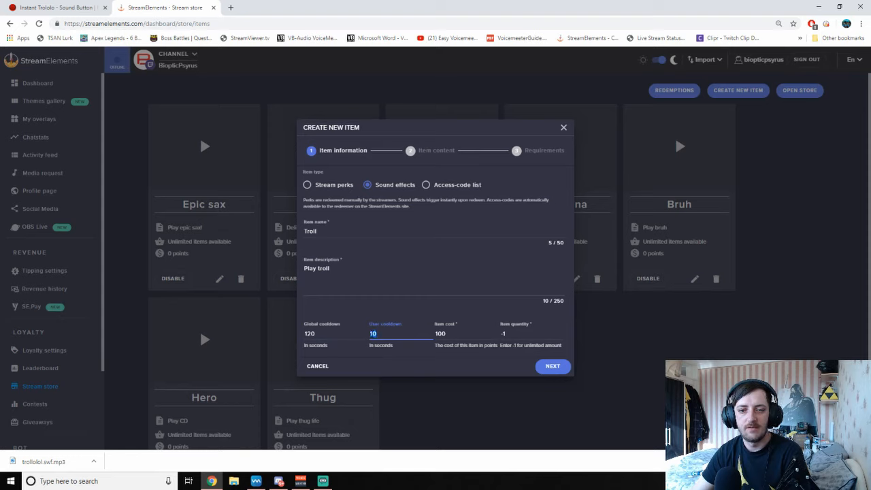
{"action": "left_click", "coordinate": [402, 362]}
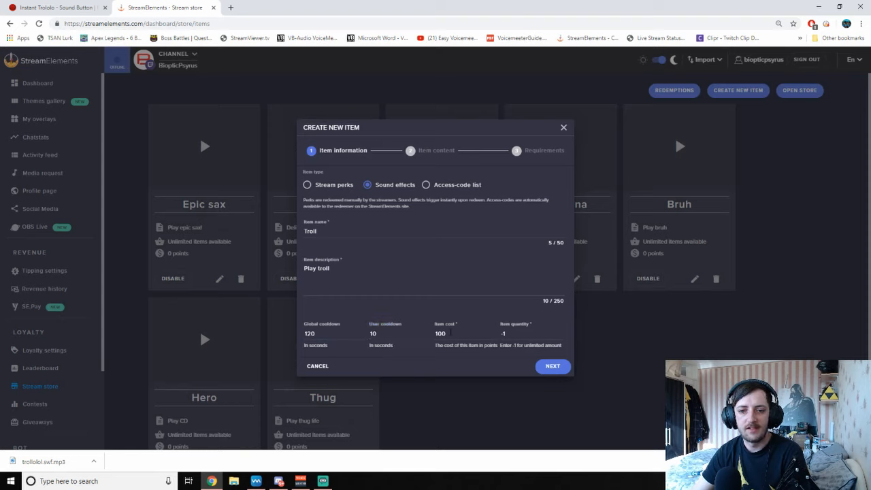
{"action": "left_click_drag", "start_coordinate": [451, 333], "coordinate": [431, 332]}
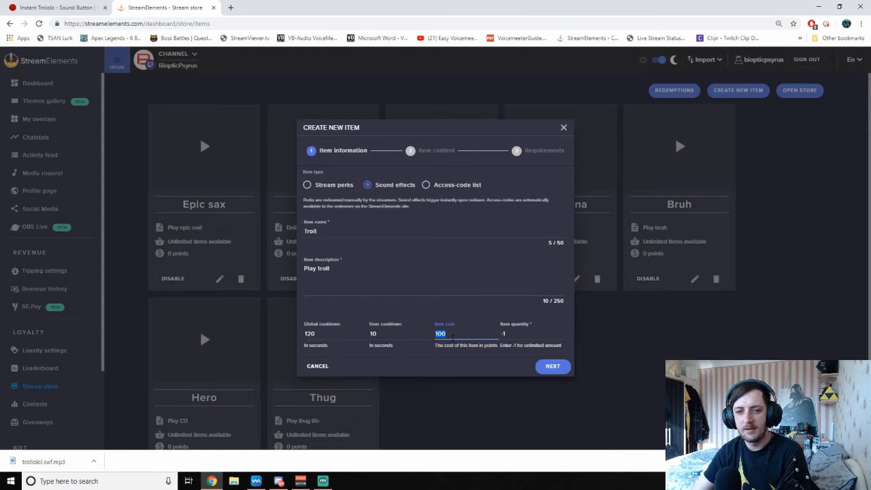
{"action": "type", "text": "0"}
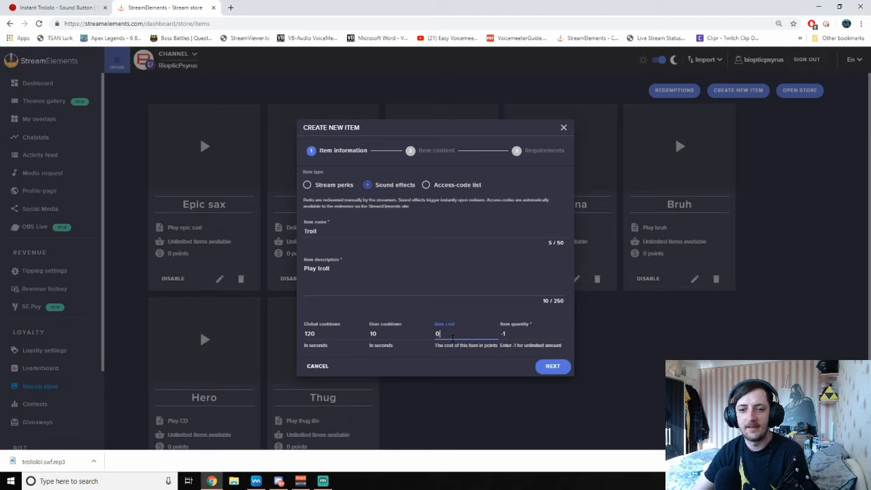
{"action": "left_click", "coordinate": [509, 335]}
{"action": "left_click", "coordinate": [514, 318]}
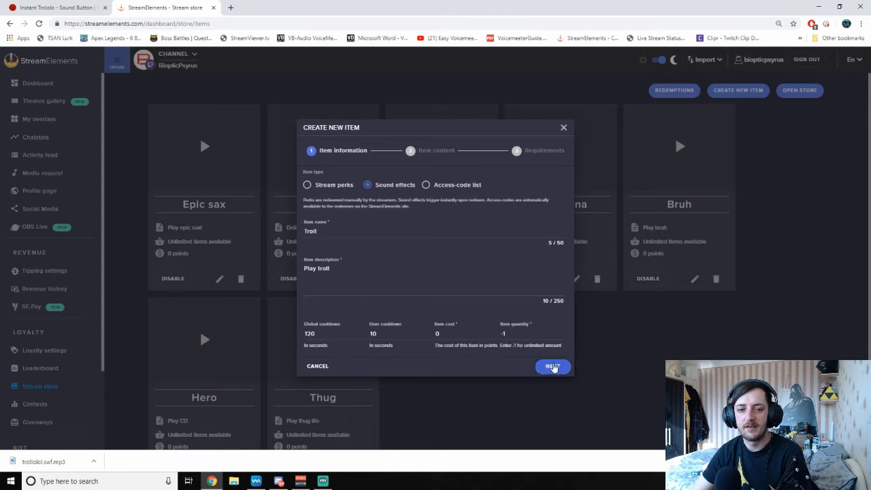
{"action": "left_click", "coordinate": [553, 366]}
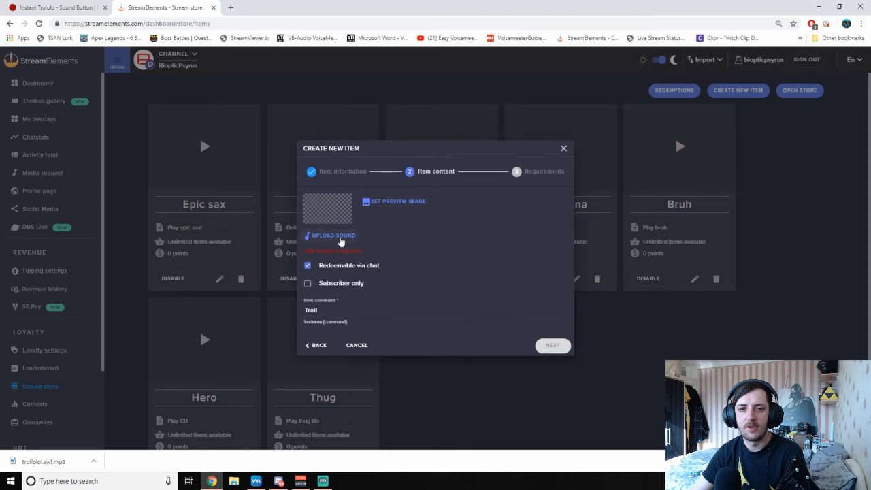
Upload the Troll sound clip from the Sound clips folder and assign it to the new item.
{"action": "left_click", "coordinate": [337, 240]}
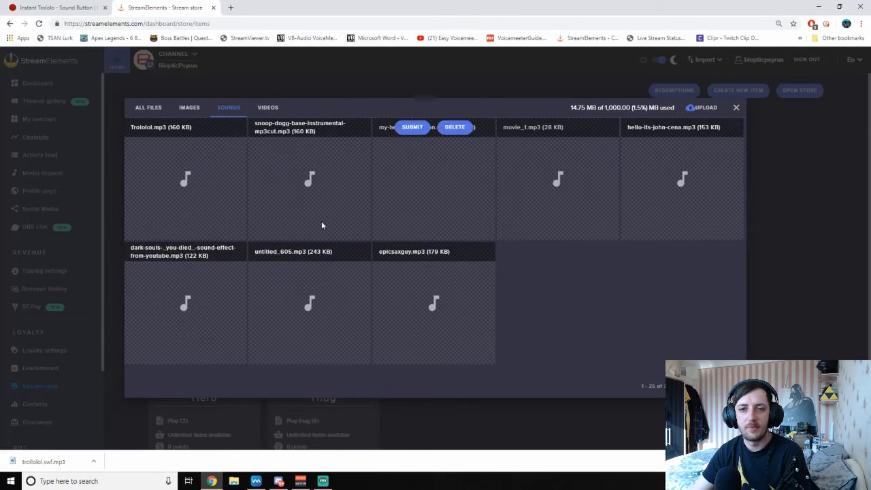
{"action": "mouse_move", "coordinate": [673, 123]}
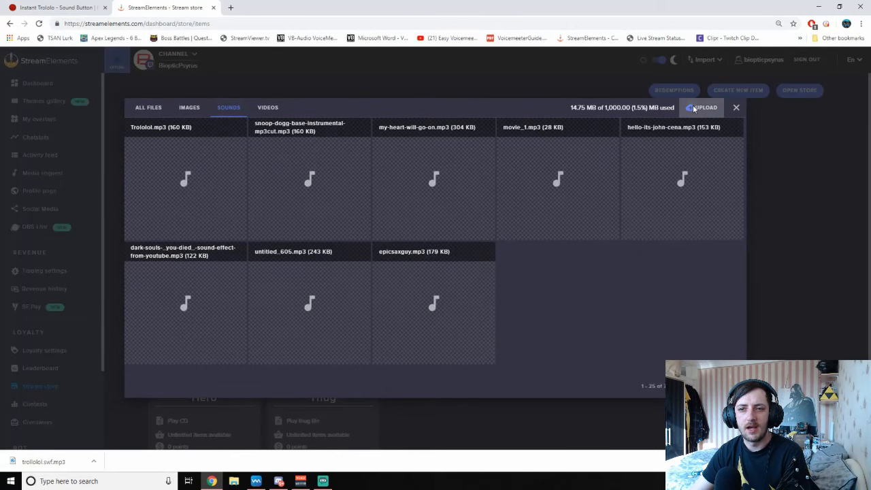
{"action": "left_click", "coordinate": [702, 107]}
{"action": "left_click", "coordinate": [446, 282]}
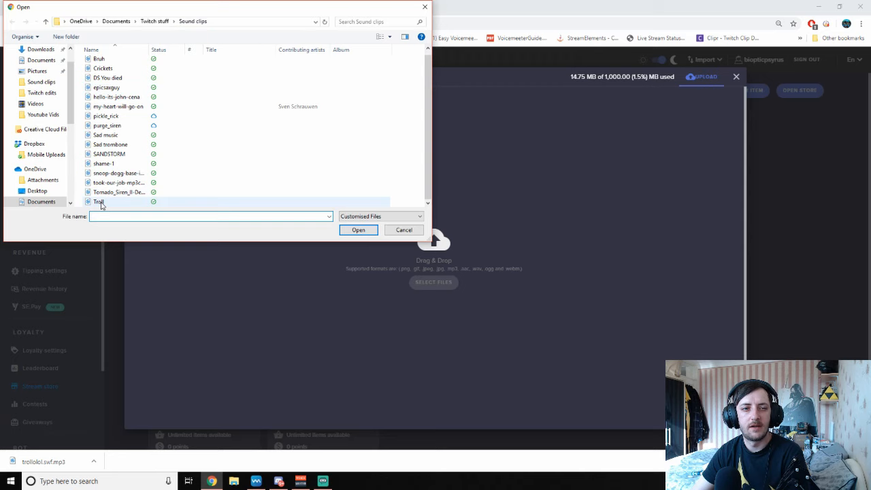
{"action": "left_click", "coordinate": [160, 203]}
{"action": "left_click", "coordinate": [357, 231]}
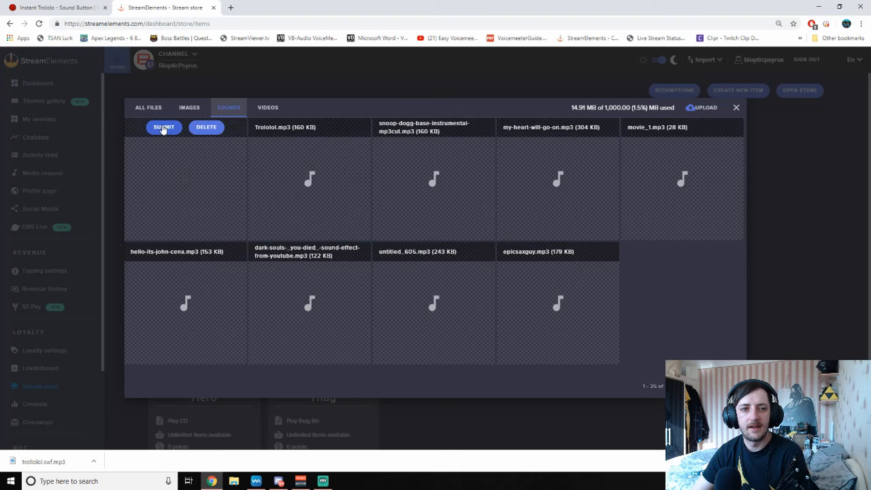
{"action": "left_click", "coordinate": [163, 128]}
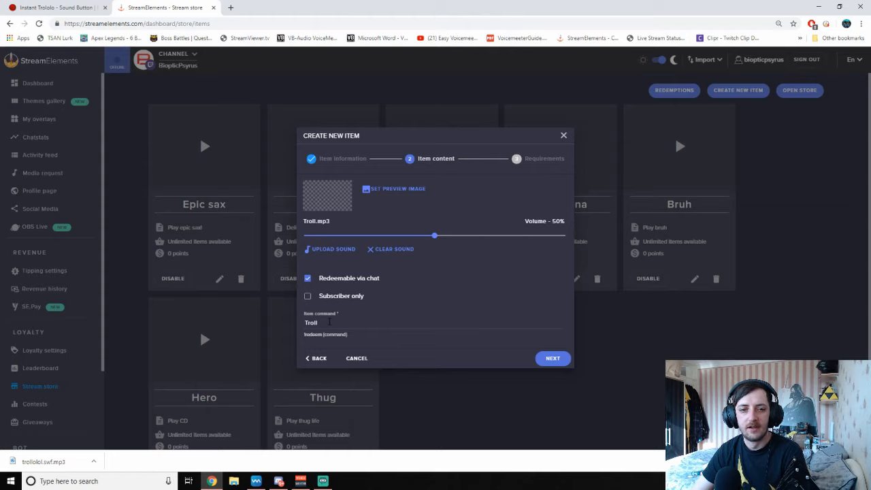
Keep "Troll" as the item command and save the item without additional requirements.
{"action": "double_click", "coordinate": [329, 323]}
{"action": "left_click", "coordinate": [328, 323]}
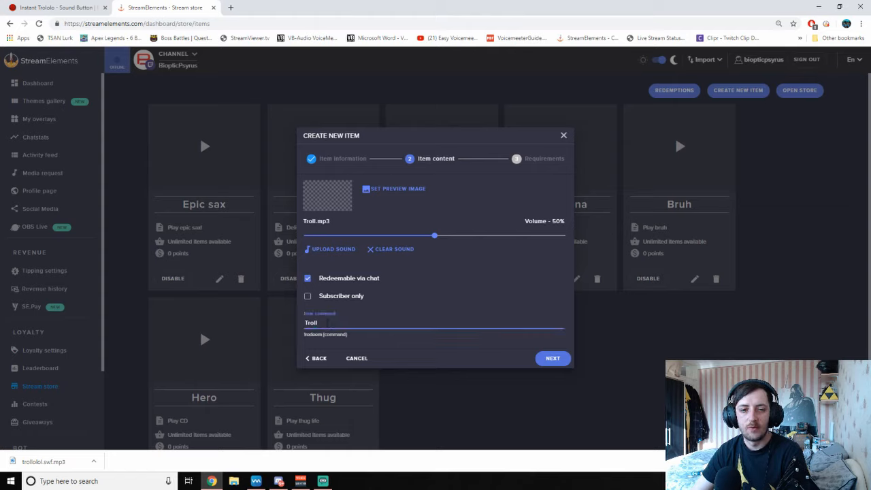
{"action": "left_click", "coordinate": [551, 360]}
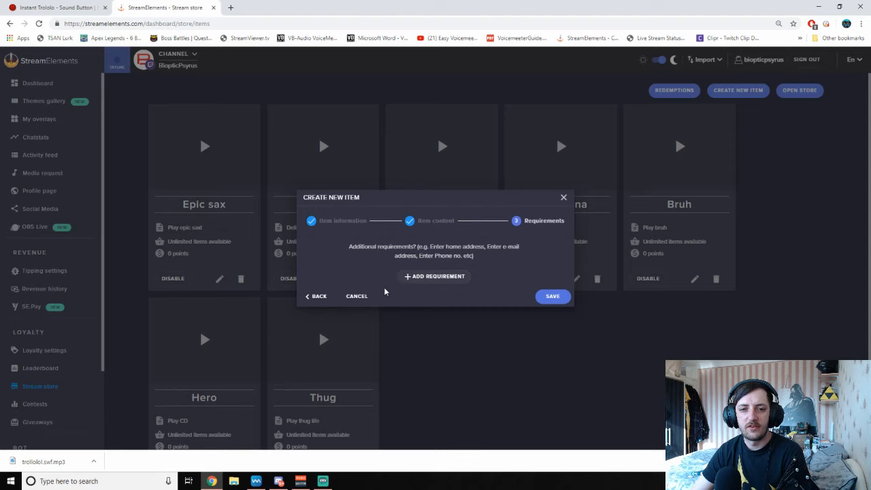
{"action": "left_click", "coordinate": [552, 296]}
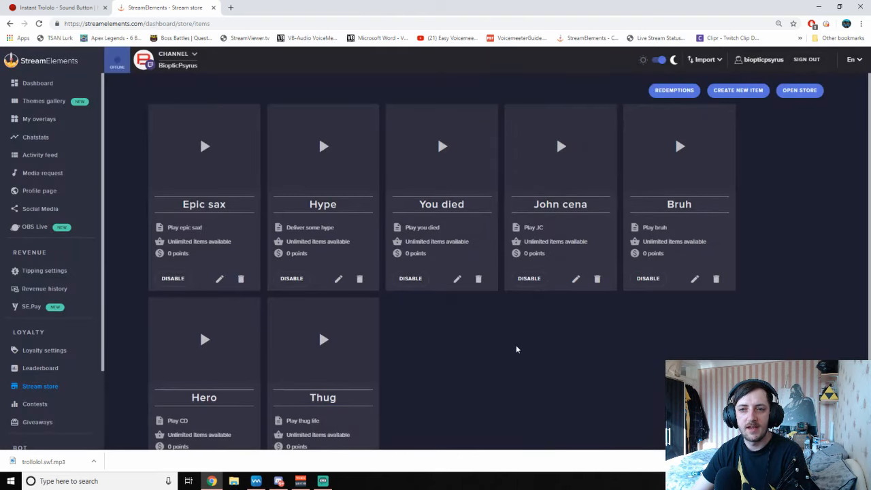
Play the new Troll item's sound in the Stream store to check it.
{"action": "scroll", "coordinate": [436, 348], "scroll_direction": "down", "scroll_amount": 1}
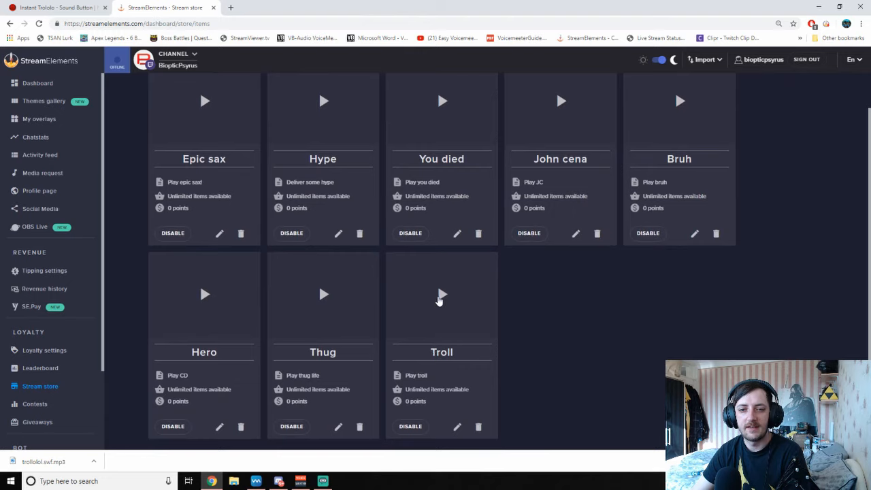
{"action": "left_click", "coordinate": [440, 301]}
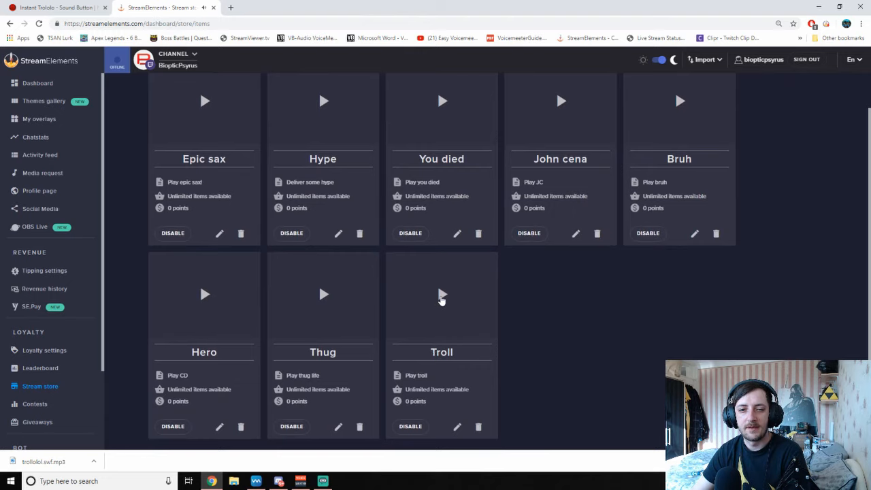
{"action": "scroll", "coordinate": [449, 327], "scroll_direction": "down", "scroll_amount": 1}
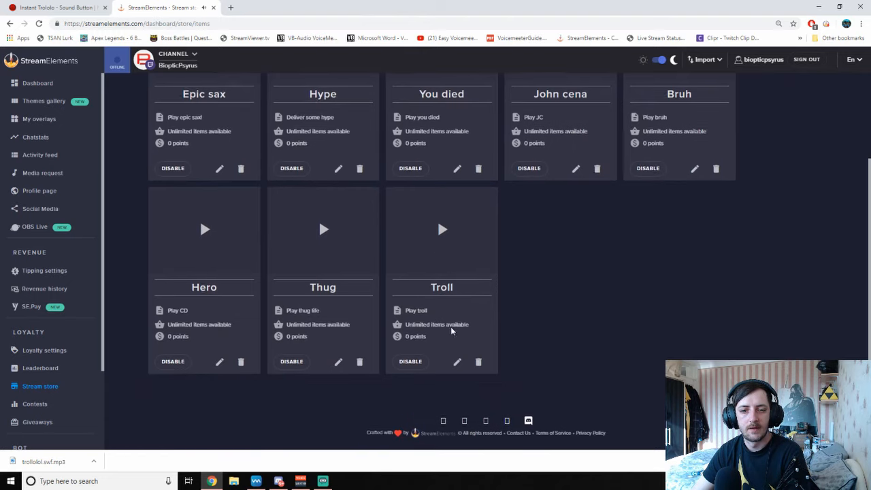
{"action": "scroll", "coordinate": [134, 307], "scroll_direction": "up", "scroll_amount": 1}
Open the bot's chat commands and start a new custom command with "!redeemtroll" as its trigger.
{"action": "scroll", "coordinate": [60, 286], "scroll_direction": "down", "scroll_amount": 2}
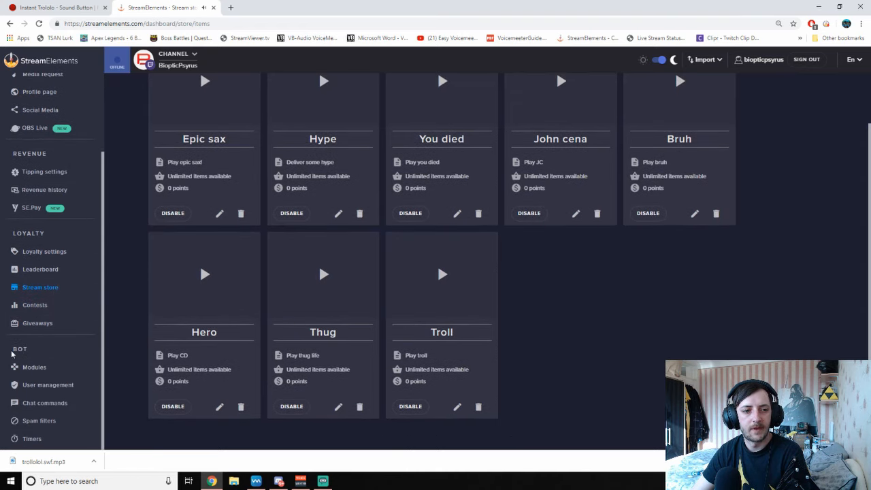
{"action": "left_click_drag", "start_coordinate": [12, 350], "coordinate": [29, 350]}
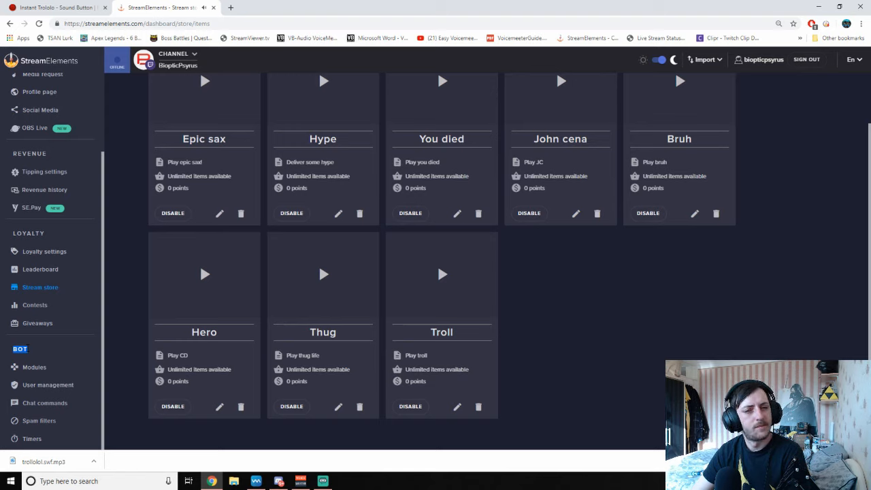
{"action": "left_click", "coordinate": [28, 350]}
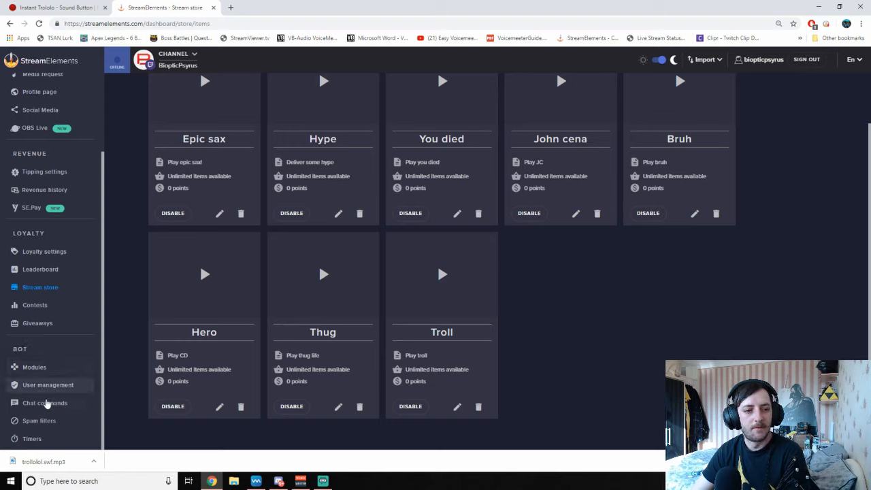
{"action": "left_click", "coordinate": [46, 405]}
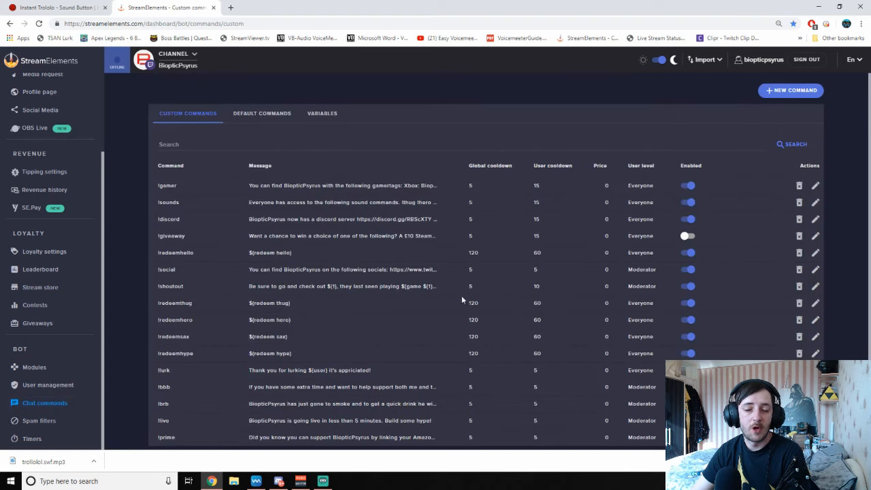
{"action": "left_click", "coordinate": [768, 92]}
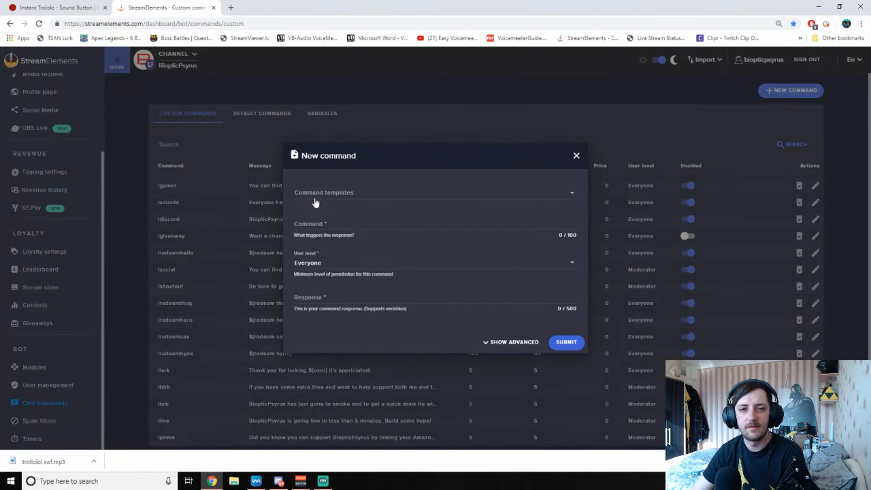
{"action": "left_click", "coordinate": [332, 229]}
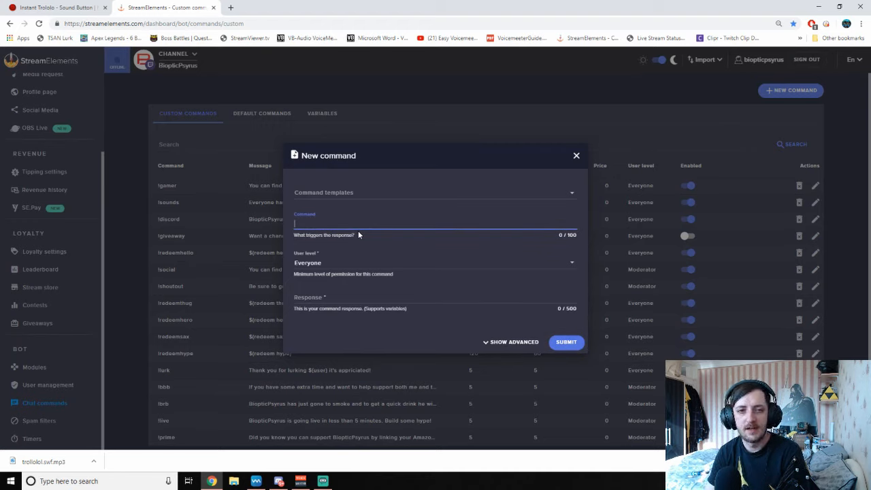
{"action": "type", "text": "!"}
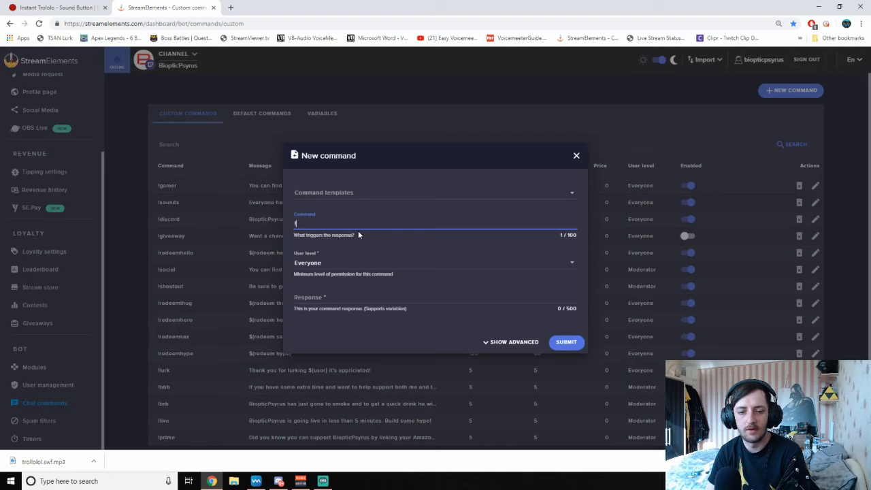
{"action": "type", "text": "redee"}
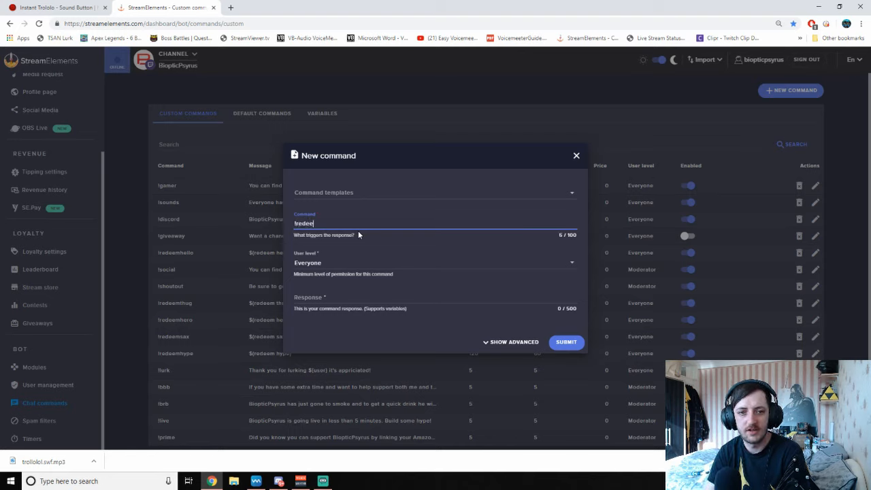
{"action": "type", "text": "mtroll"}
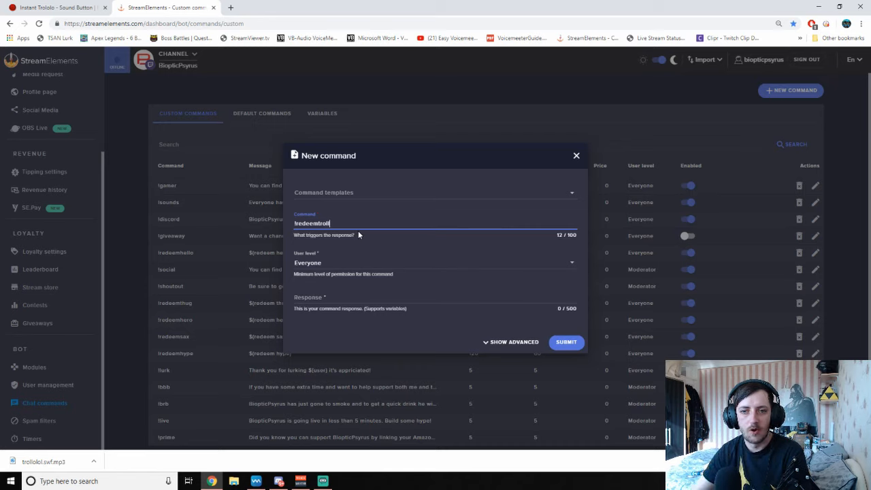
Keep the command's user level at Everyone and enter "$(redeem troll)" as its response.
{"action": "left_click", "coordinate": [344, 261]}
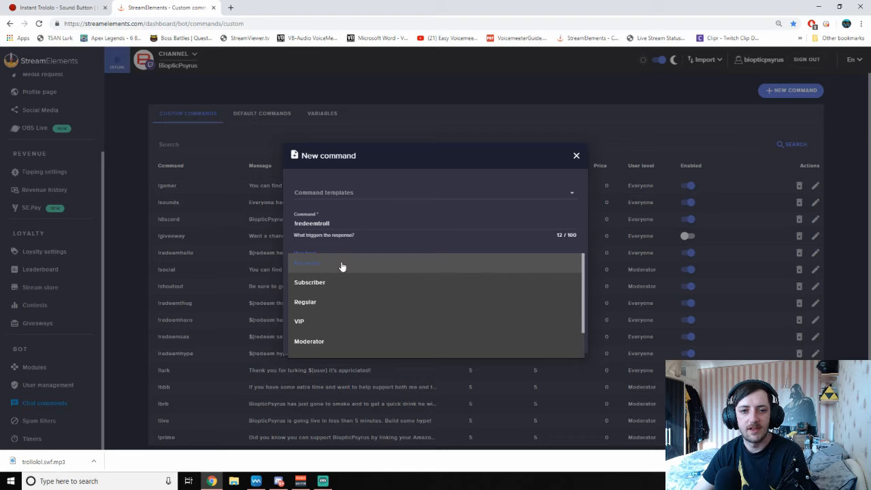
{"action": "left_click", "coordinate": [343, 267]}
{"action": "left_click", "coordinate": [343, 265]}
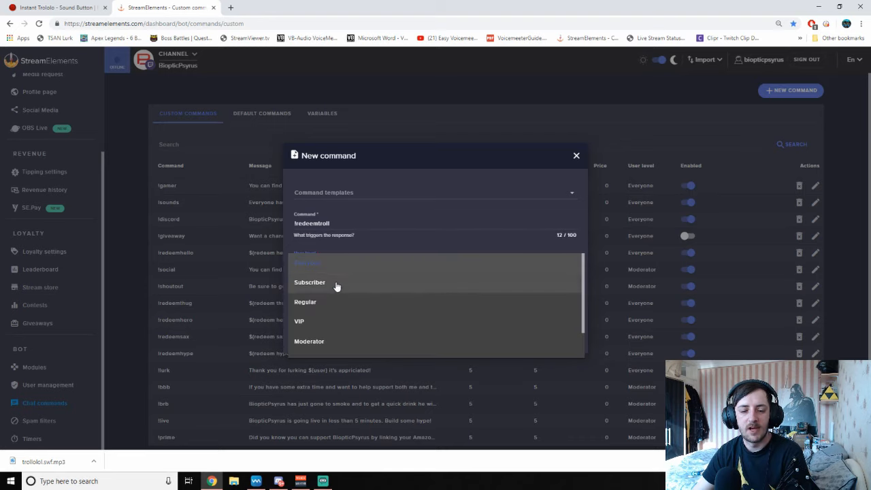
{"action": "left_click", "coordinate": [334, 263]}
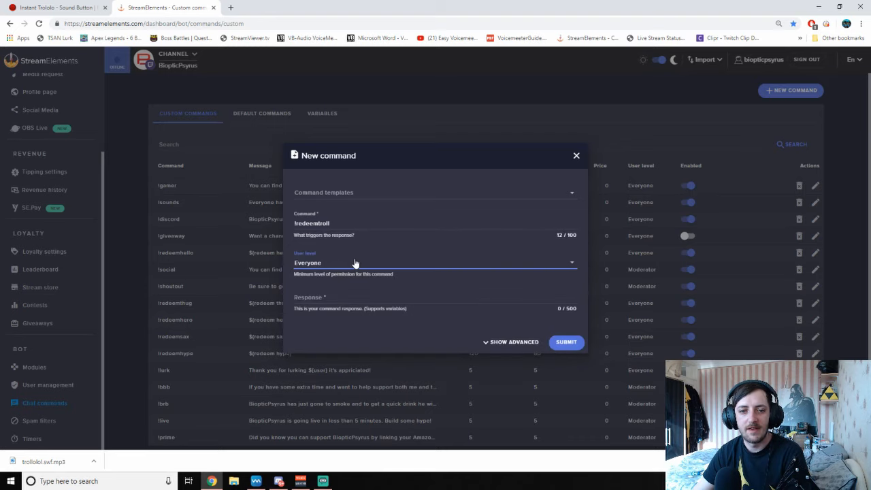
{"action": "left_click", "coordinate": [341, 298]}
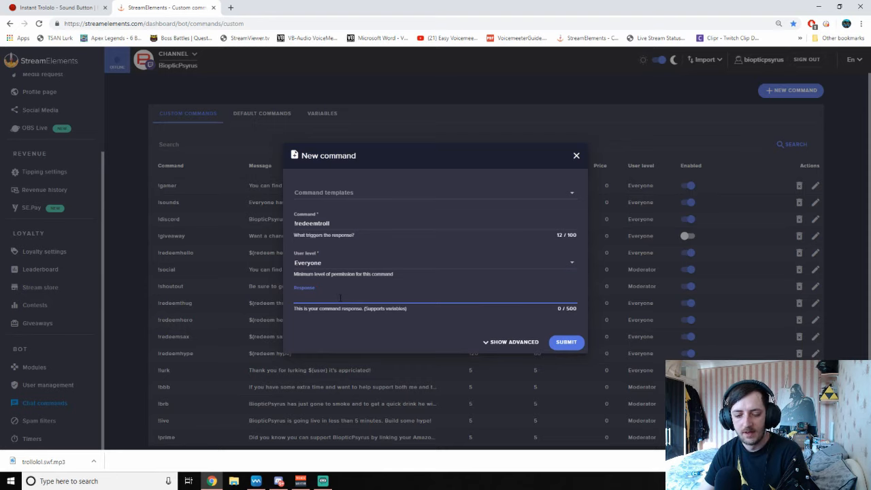
{"action": "type", "text": "$"}
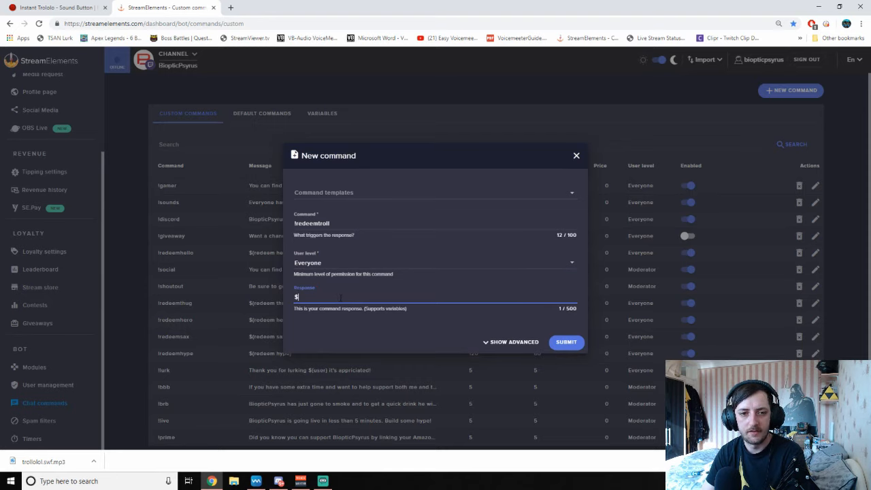
{"action": "type", "text": "(redeem"}
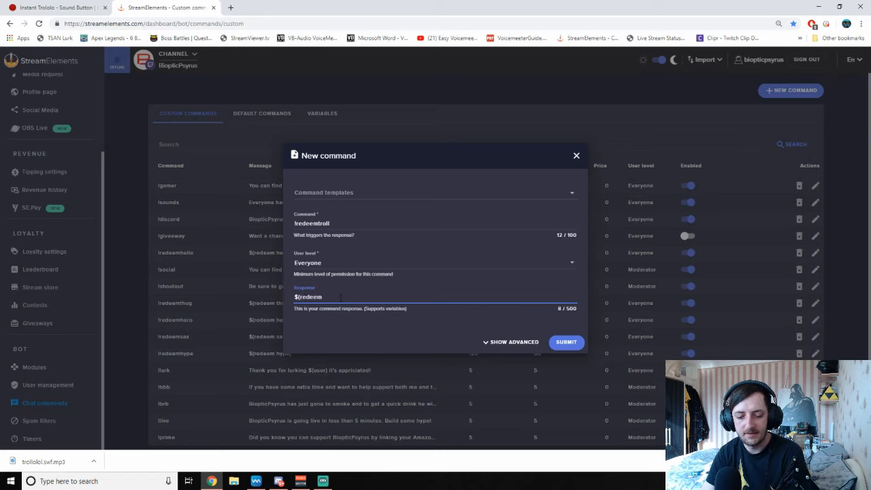
{"action": "type", "text": " troll"}
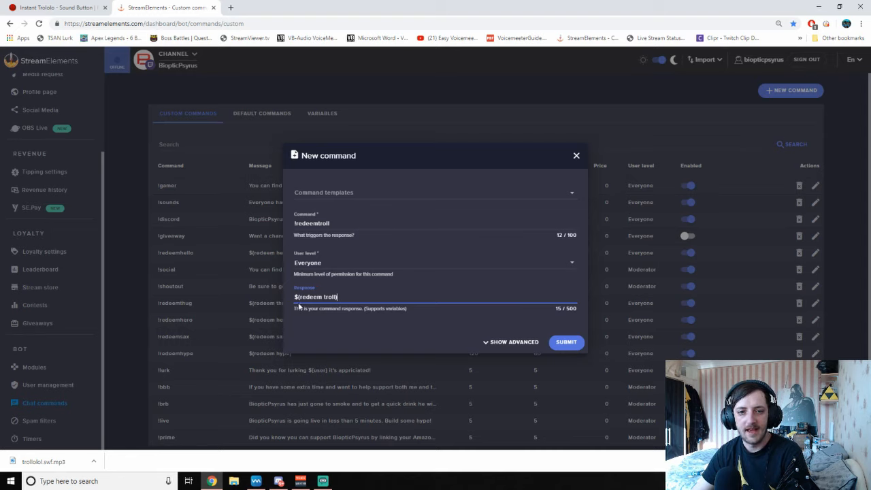
In the command's advanced options, set the user cooldown to 10 and the global cooldown to 120.
{"action": "left_click", "coordinate": [505, 344]}
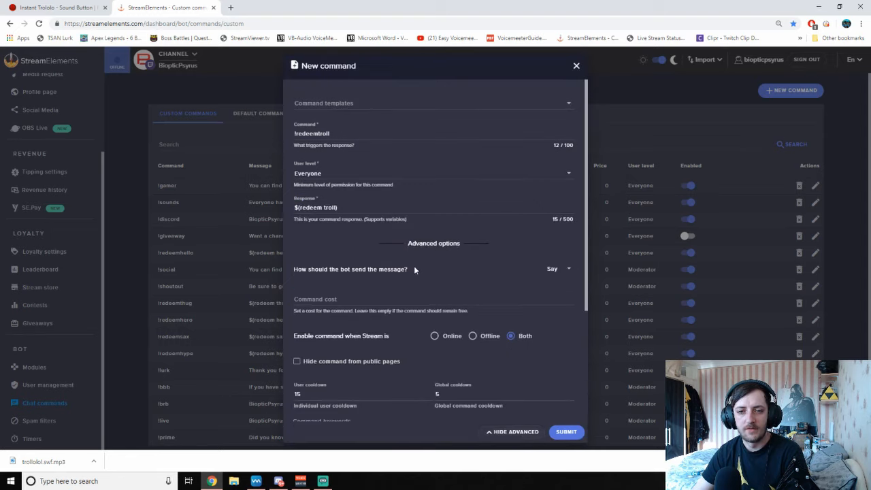
{"action": "scroll", "coordinate": [365, 242], "scroll_direction": "down", "scroll_amount": 2}
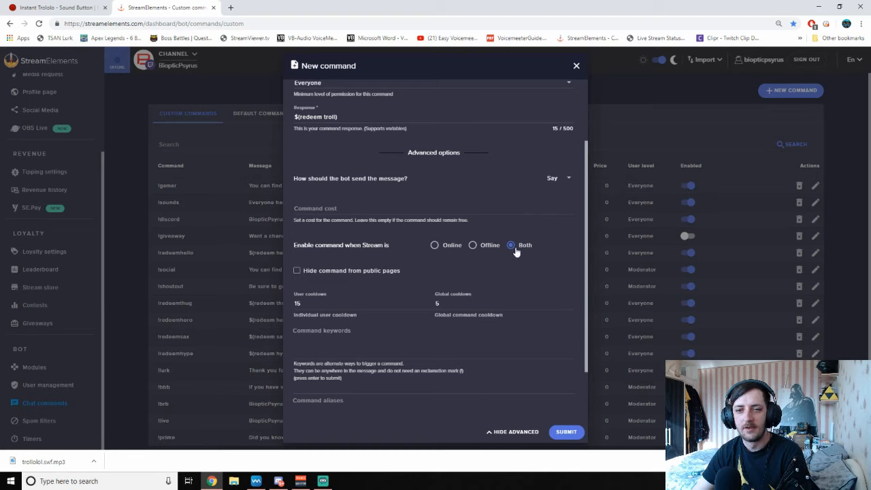
{"action": "scroll", "coordinate": [358, 295], "scroll_direction": "down", "scroll_amount": 1}
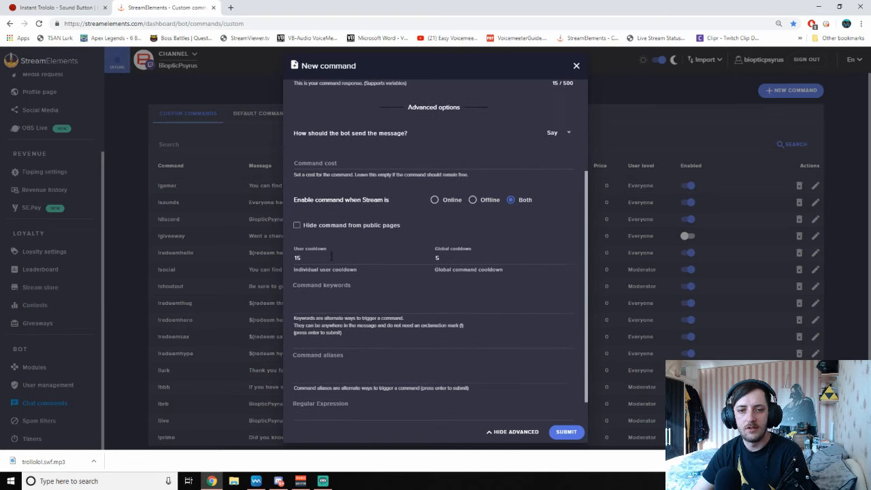
{"action": "left_click_drag", "start_coordinate": [310, 259], "coordinate": [269, 259]}
{"action": "type", "text": "10"}
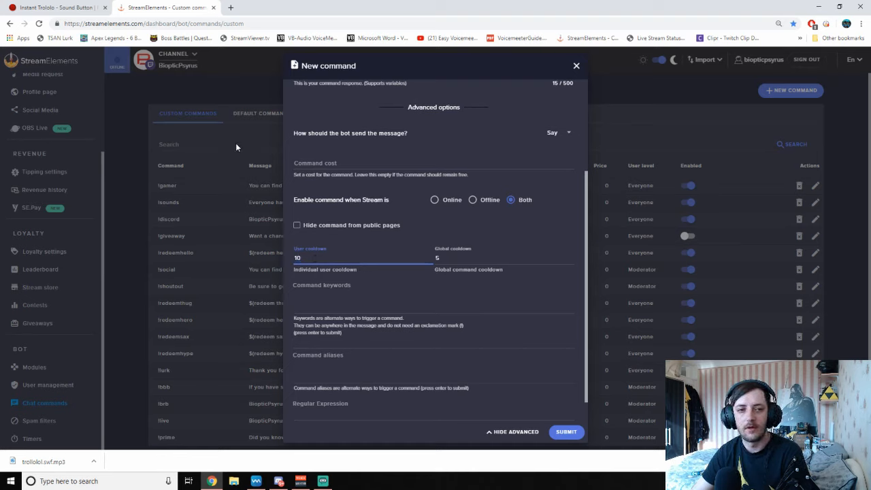
{"action": "key", "text": "Tab"}
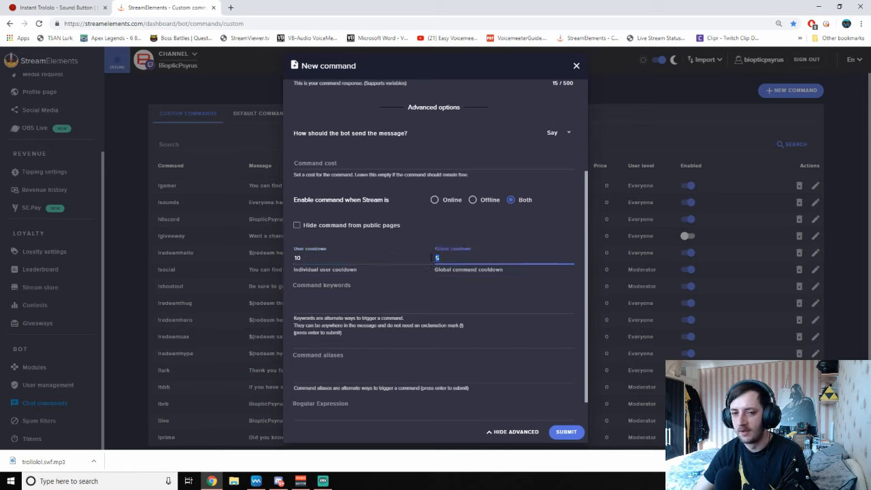
{"action": "type", "text": "120"}
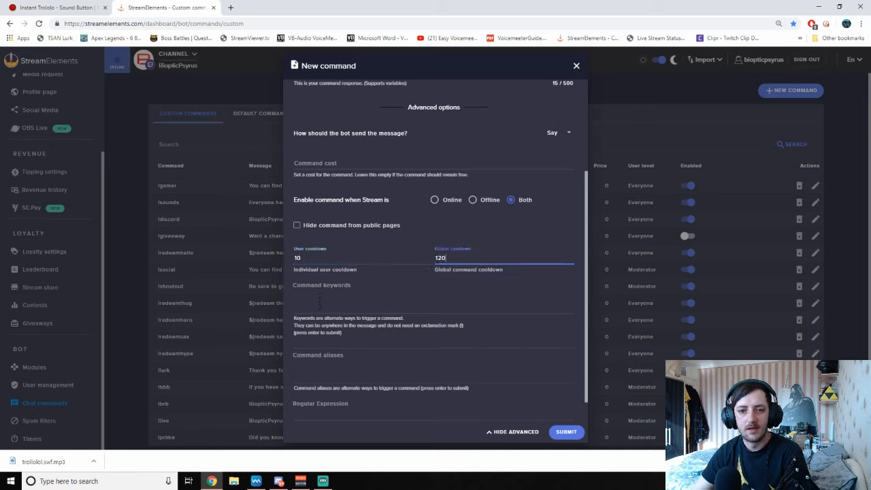
Add "troll" and "Troll" as command keywords.
{"action": "left_click", "coordinate": [320, 303]}
{"action": "type", "text": "troll"}
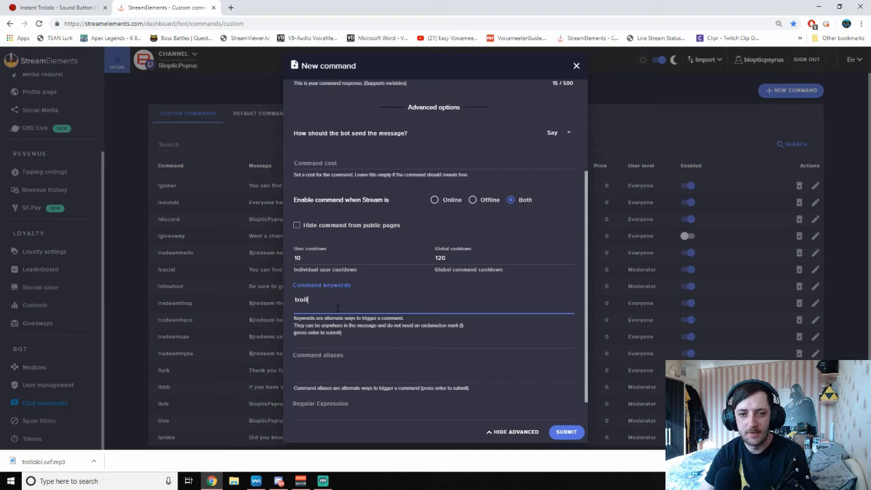
{"action": "key", "text": "Return"}
{"action": "type", "text": "Troll"}
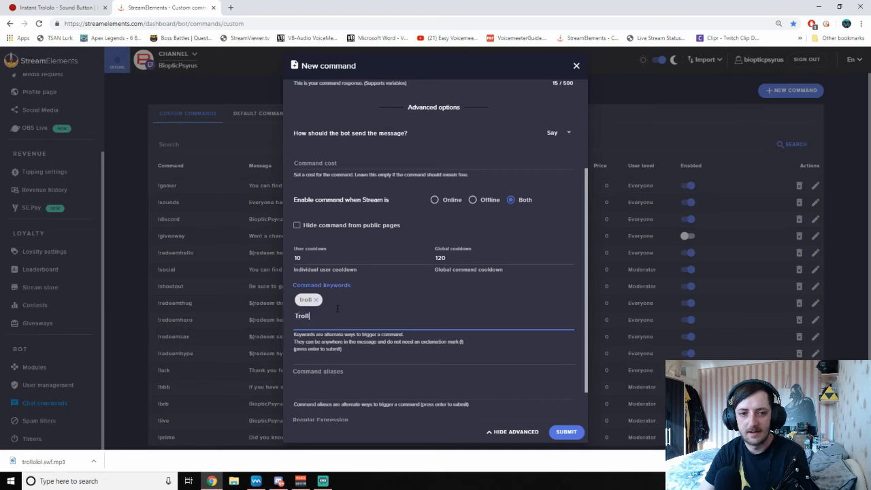
{"action": "key", "text": "Return"}
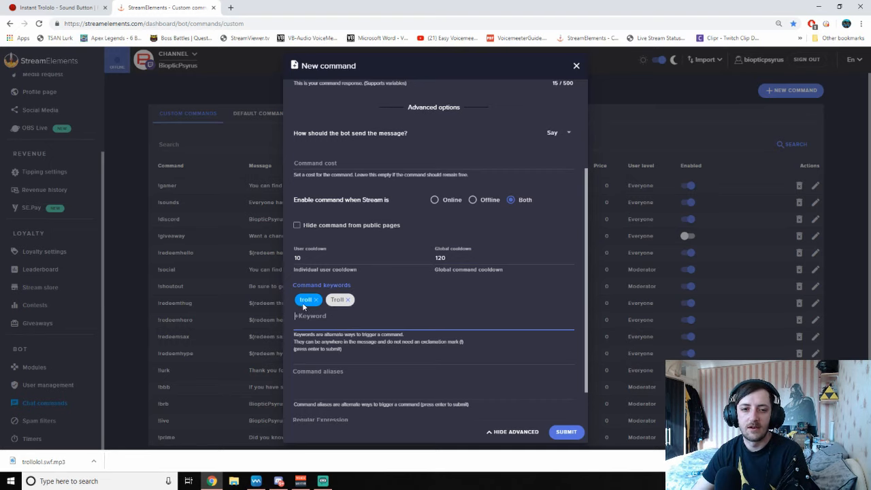
Add "!troll" and "!Troll" as command aliases and submit the new command.
{"action": "scroll", "coordinate": [352, 324], "scroll_direction": "down", "scroll_amount": 1}
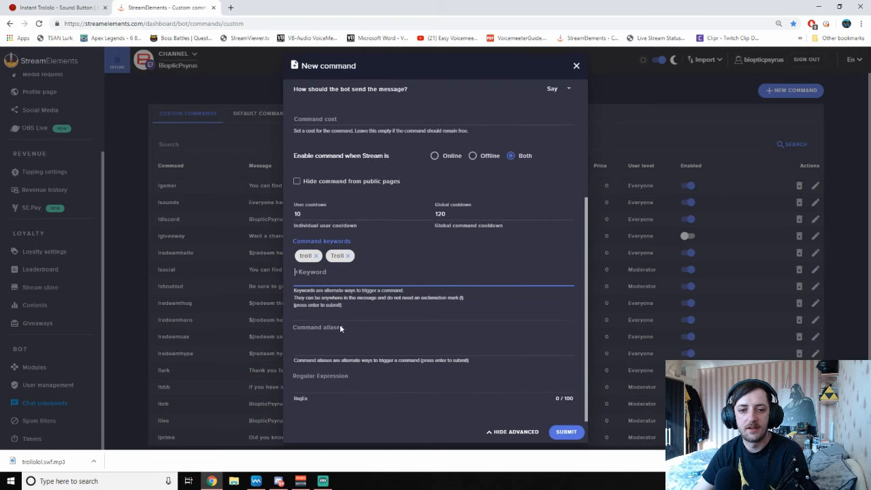
{"action": "left_click", "coordinate": [328, 348]}
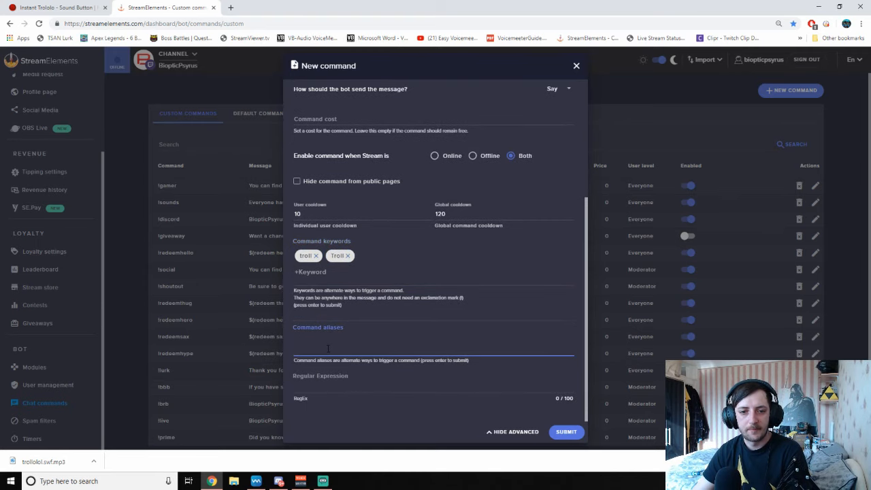
{"action": "type", "text": "!"}
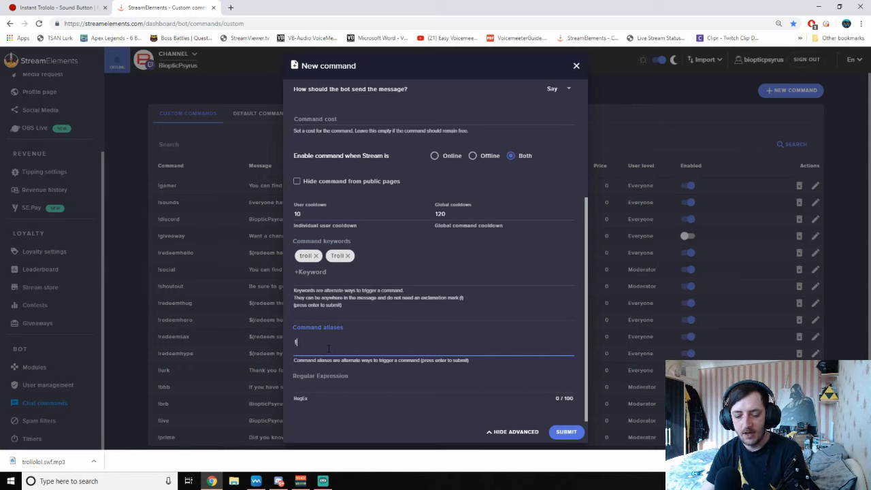
{"action": "type", "text": "troll"}
{"action": "key", "text": "Return"}
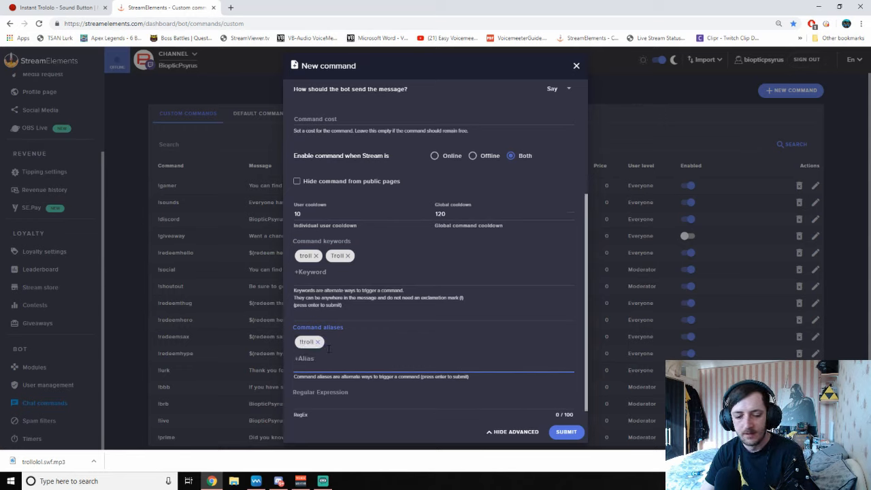
{"action": "type", "text": "!Troll"}
{"action": "key", "text": "Return"}
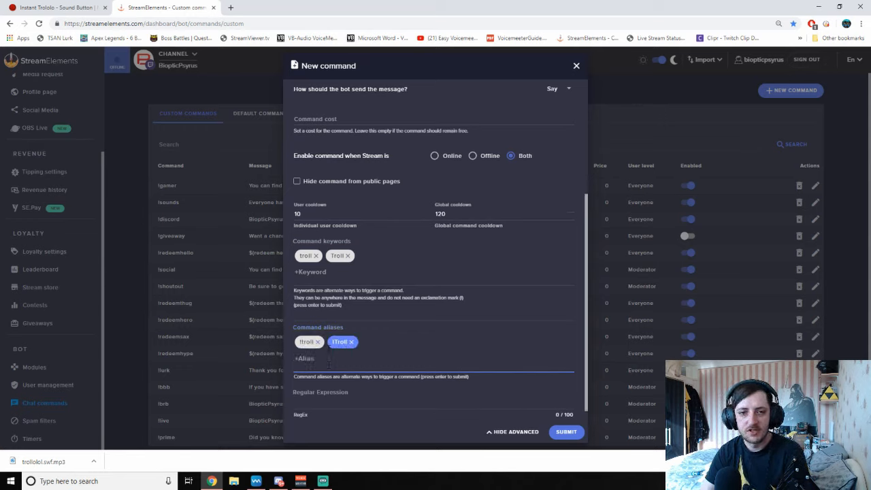
{"action": "left_click", "coordinate": [311, 344]}
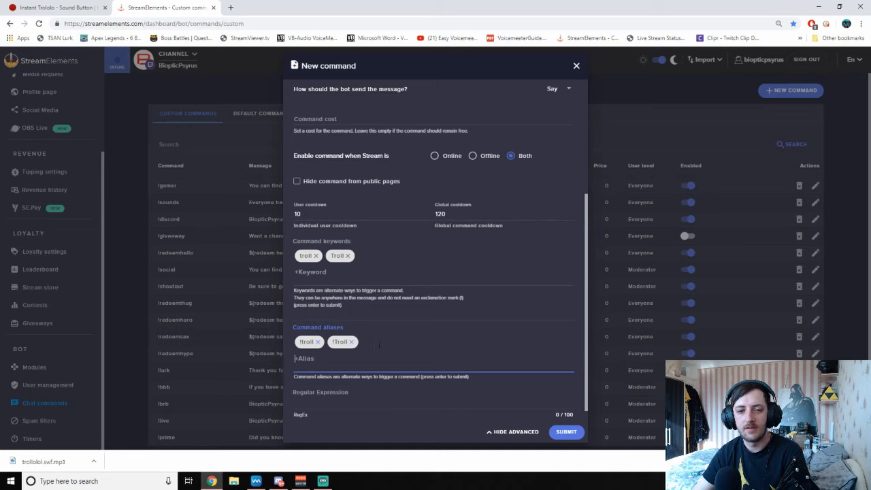
{"action": "scroll", "coordinate": [363, 342], "scroll_direction": "down", "scroll_amount": 1}
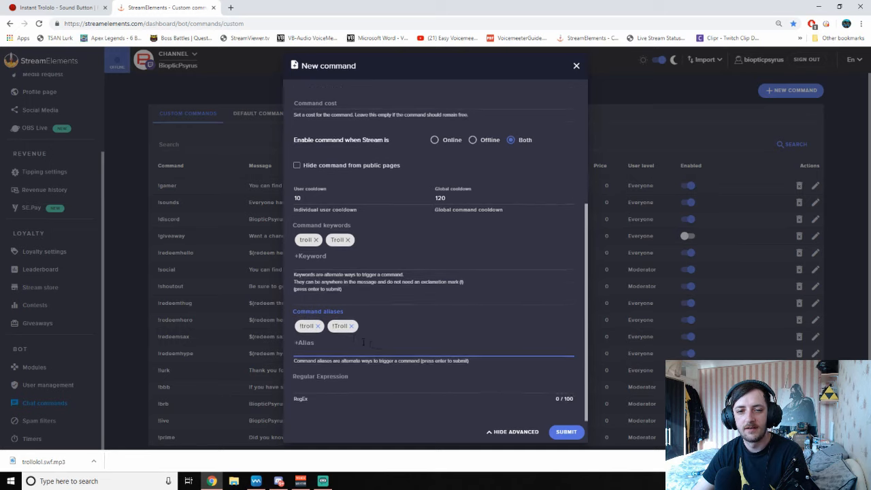
{"action": "left_click", "coordinate": [568, 433]}
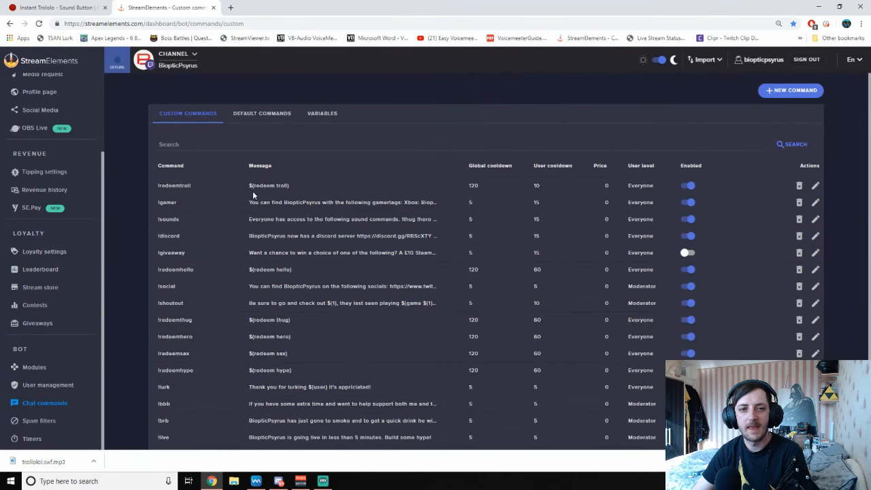
Switch to Streamlabs OBS and start adding a Browser Source to the Youtube videos scene.
{"action": "mouse_move", "coordinate": [328, 481]}
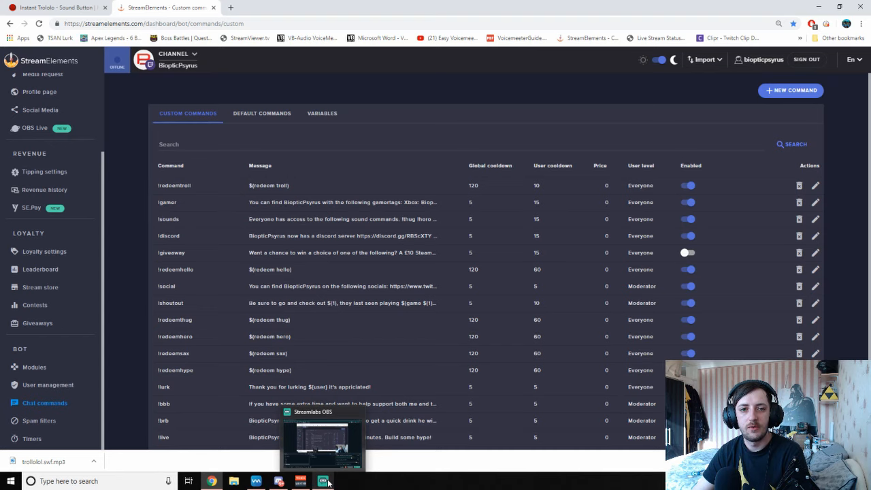
{"action": "left_click", "coordinate": [328, 481]}
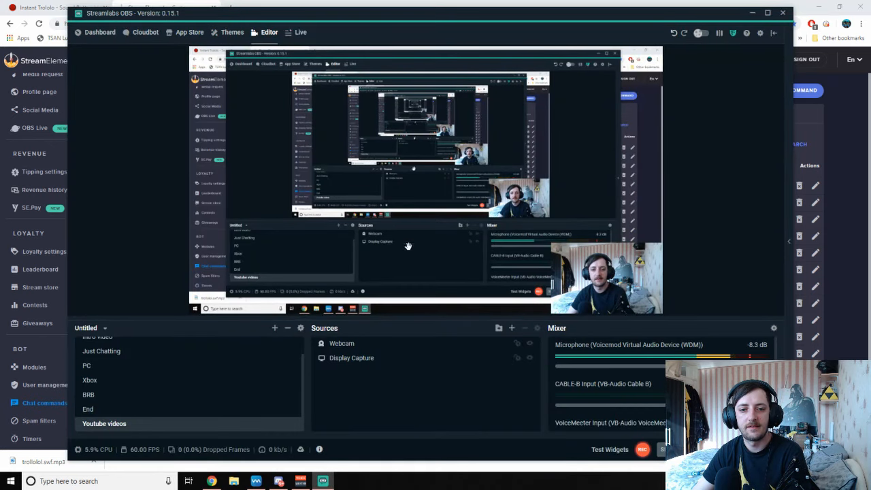
{"action": "left_click", "coordinate": [513, 329]}
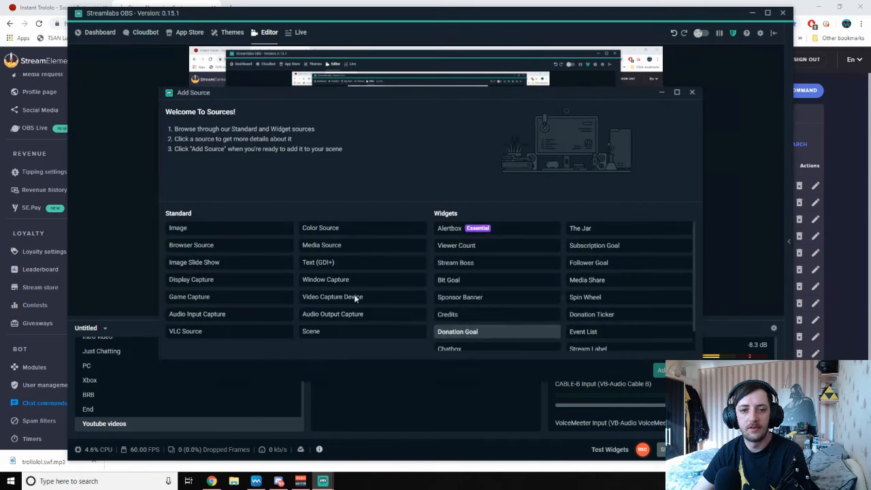
{"action": "left_click", "coordinate": [219, 248]}
{"action": "left_click", "coordinate": [675, 371]}
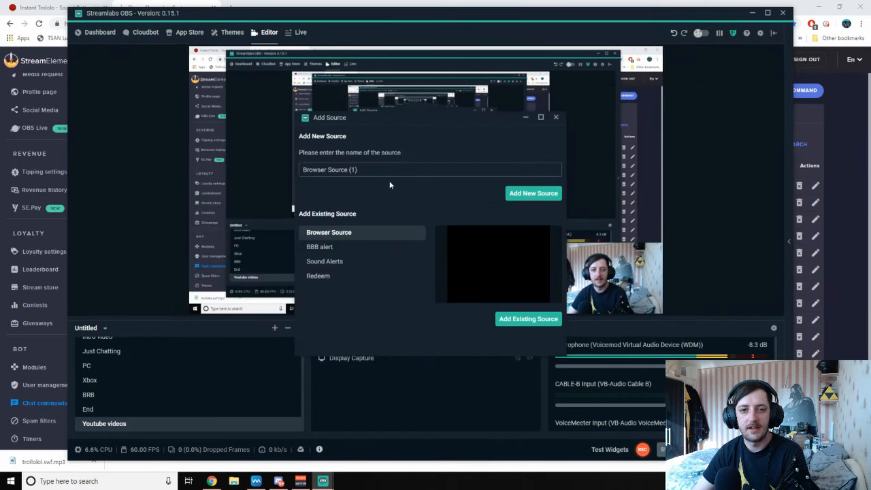
Name the new browser source "redeem alerts", paste the StreamElements overlay link as its URL and save its settings.
{"action": "left_click_drag", "start_coordinate": [480, 176], "coordinate": [303, 177]}
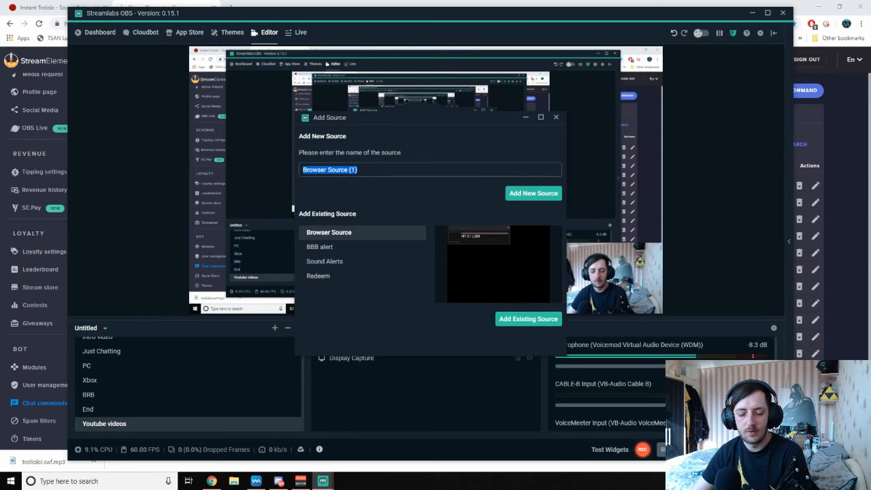
{"action": "type", "text": "redeem"}
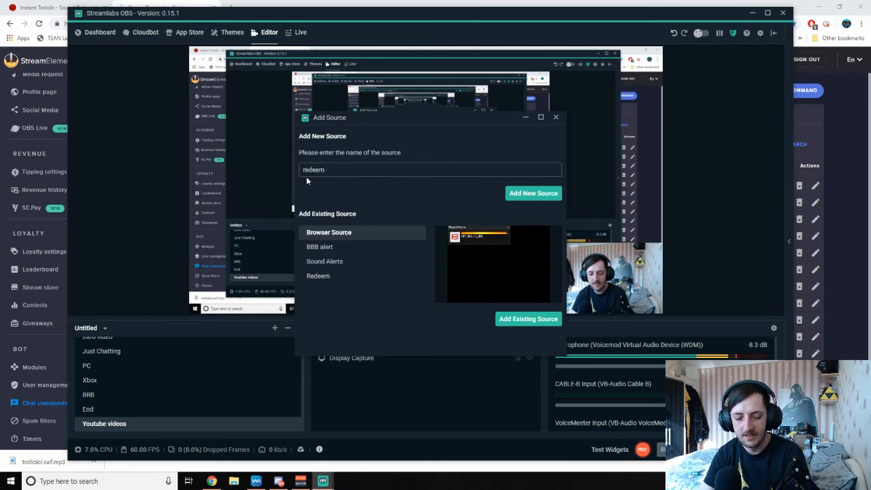
{"action": "type", "text": " alerts"}
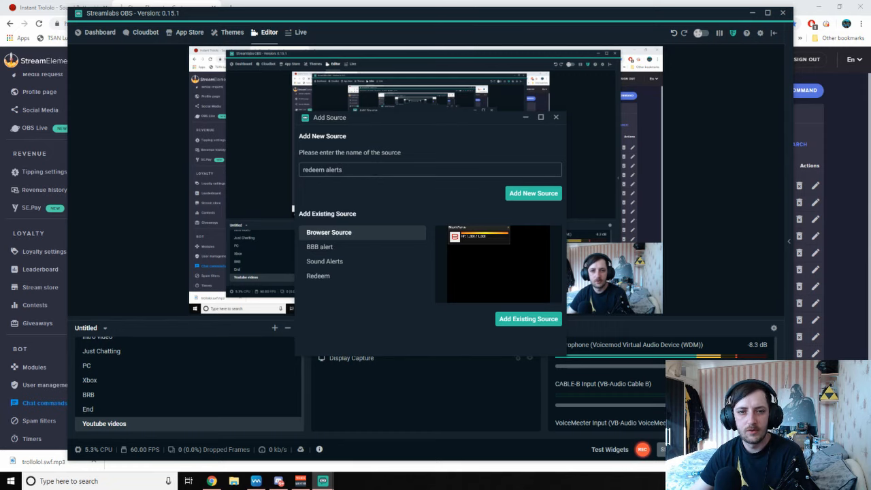
{"action": "key", "text": "ctrl+a"}
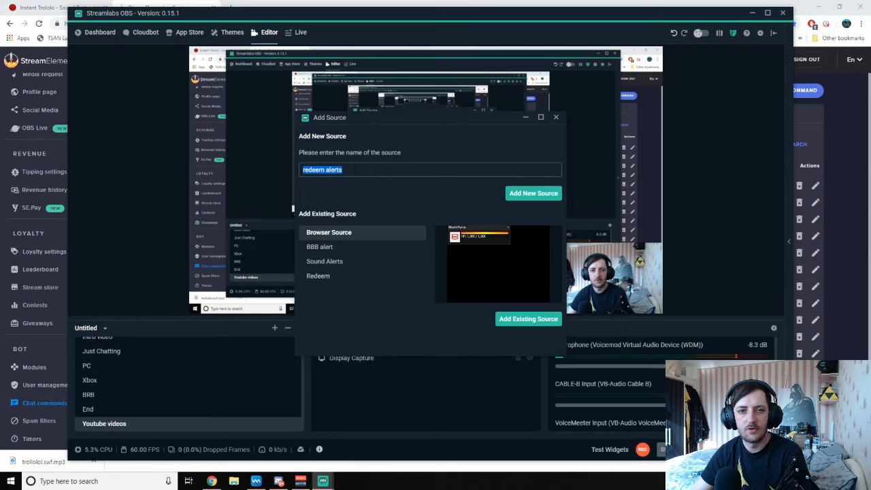
{"action": "left_click", "coordinate": [514, 194]}
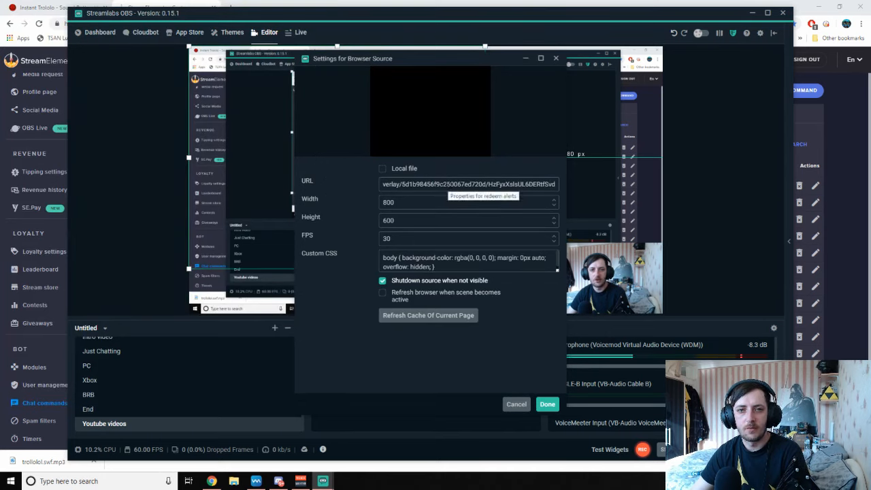
{"action": "left_click_drag", "start_coordinate": [555, 184], "coordinate": [368, 194]}
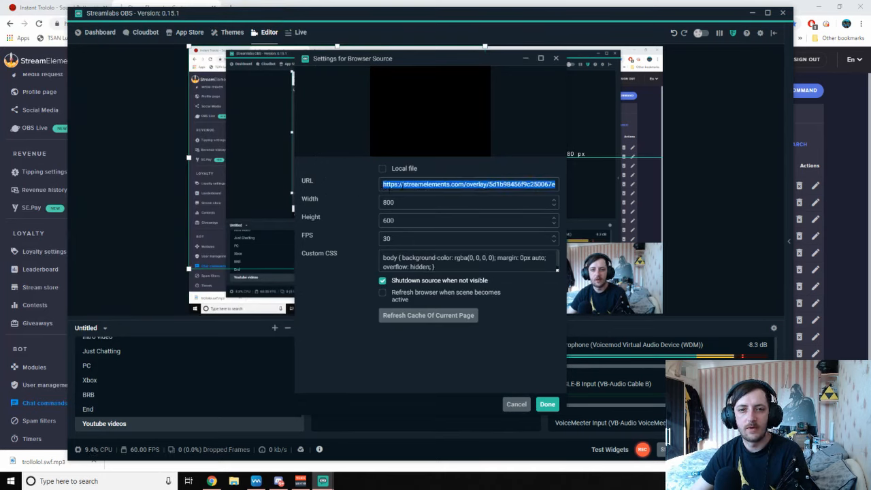
{"action": "left_click", "coordinate": [547, 405]}
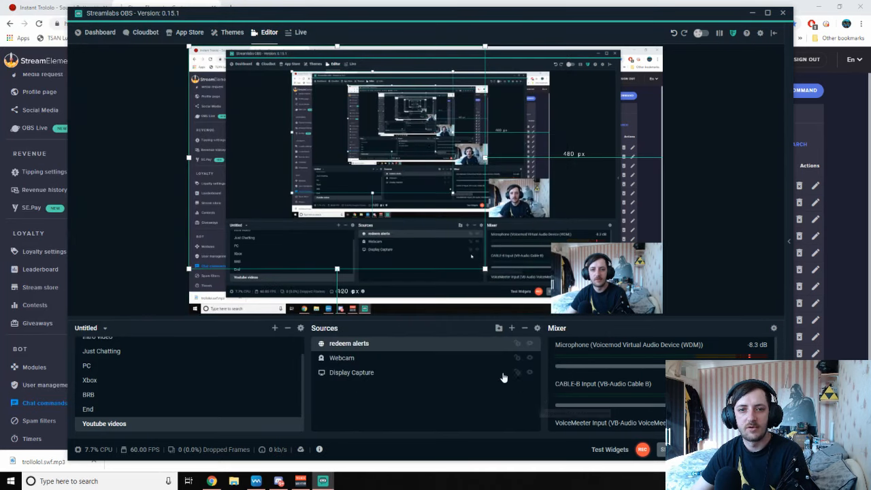
Expand the live stream chat and send the message "!troll" to test the sound redemption.
{"action": "left_click", "coordinate": [788, 242]}
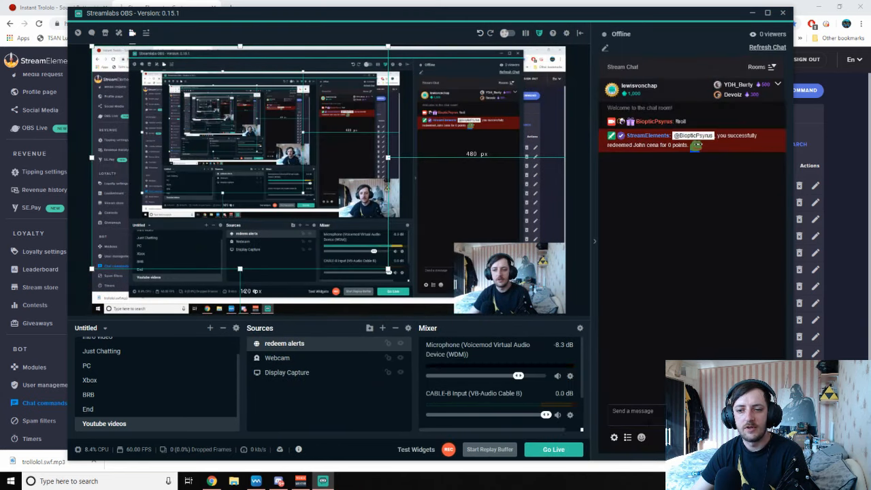
{"action": "type", "text": "!"}
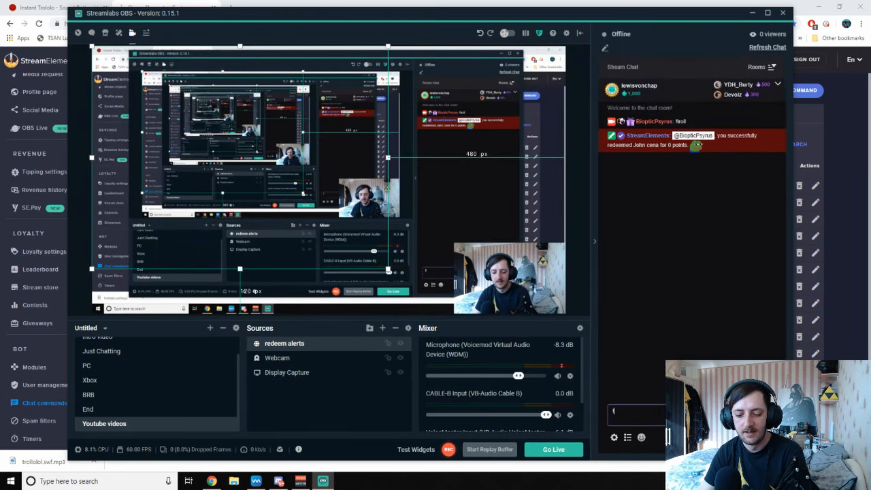
{"action": "type", "text": "troll"}
{"action": "key", "text": "Return"}
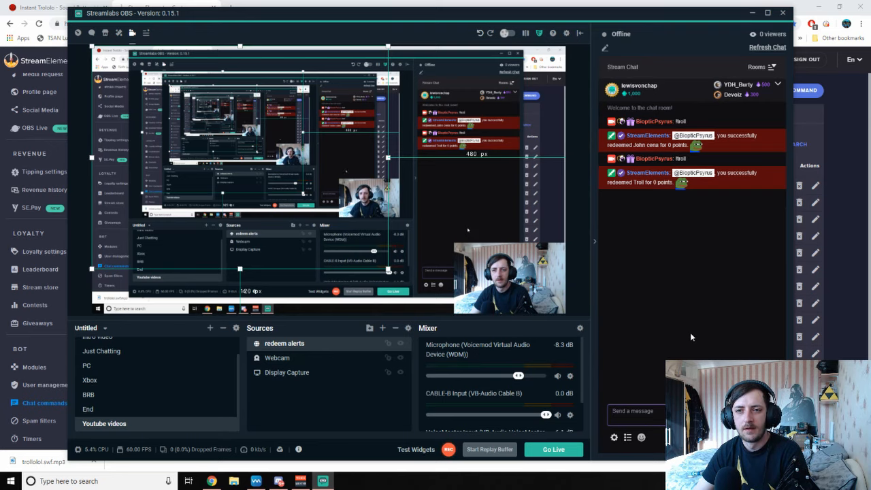
Switch to StreamElements to review the stream store items and custom chat commands, and return to Streamlabs OBS.
{"action": "left_click", "coordinate": [753, 14]}
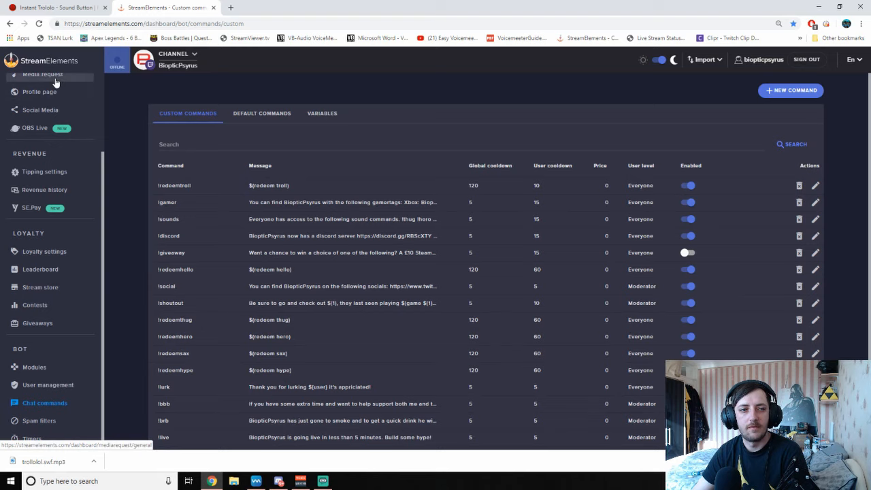
{"action": "left_click", "coordinate": [51, 291]}
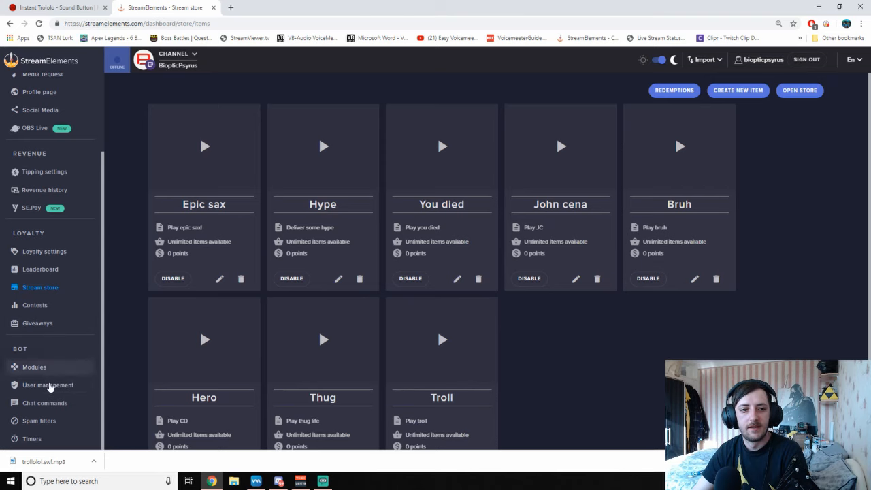
{"action": "left_click", "coordinate": [52, 403]}
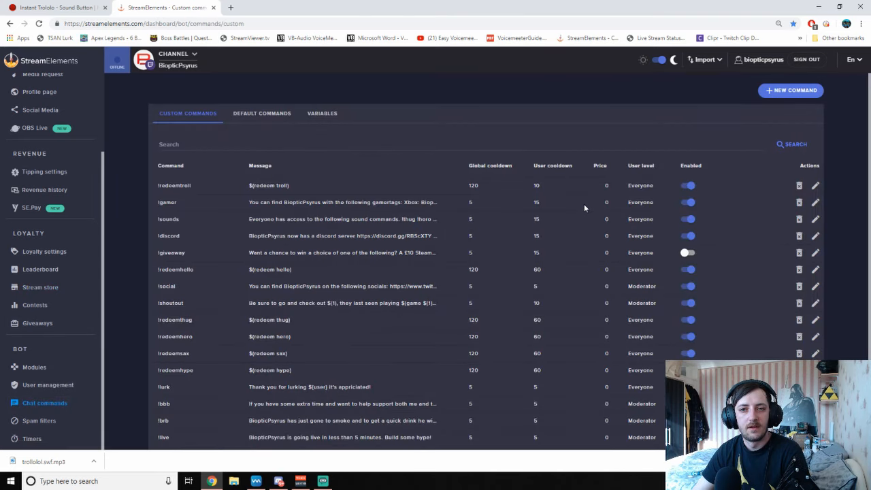
{"action": "left_click", "coordinate": [324, 481]}
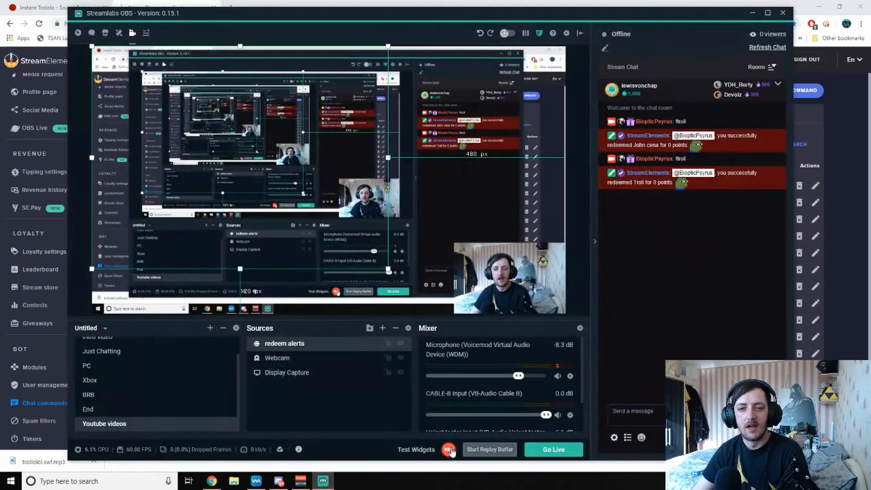